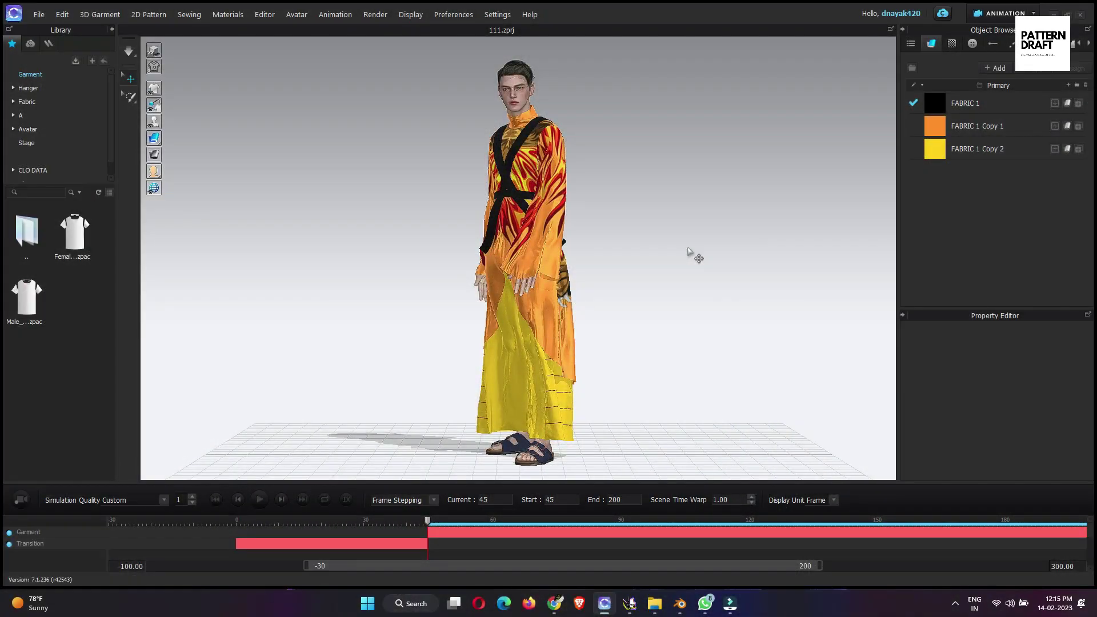
Play the garment animation while viewing it from several angles, then pause and rewind to the start
right_drag(632, 252, 441, 284)
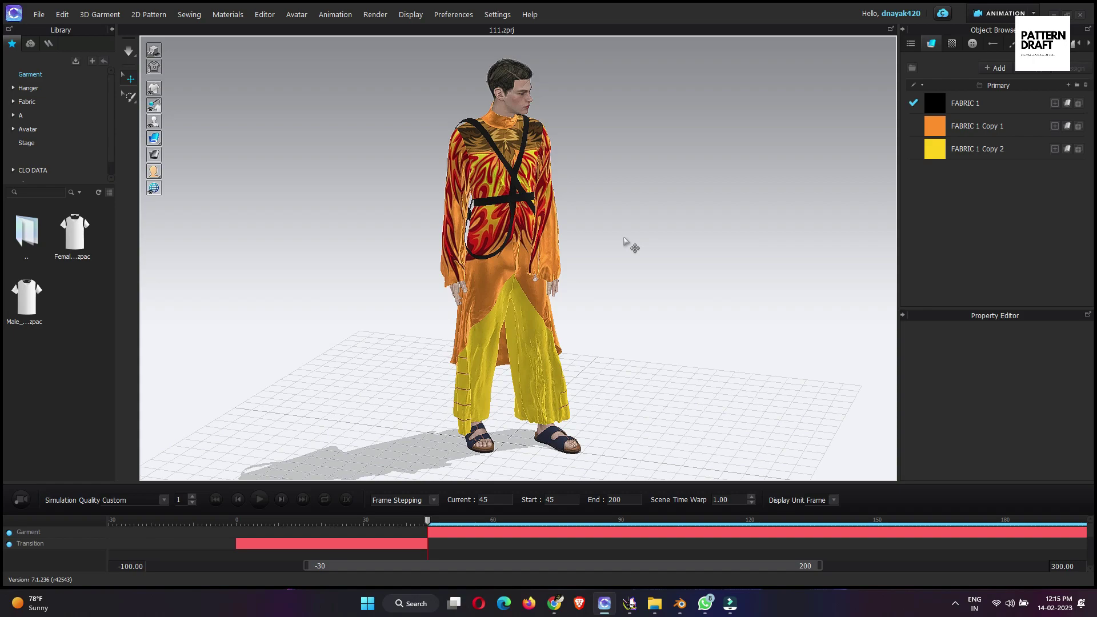
right_drag(715, 269, 665, 256)
scroll(589, 263, up, 3)
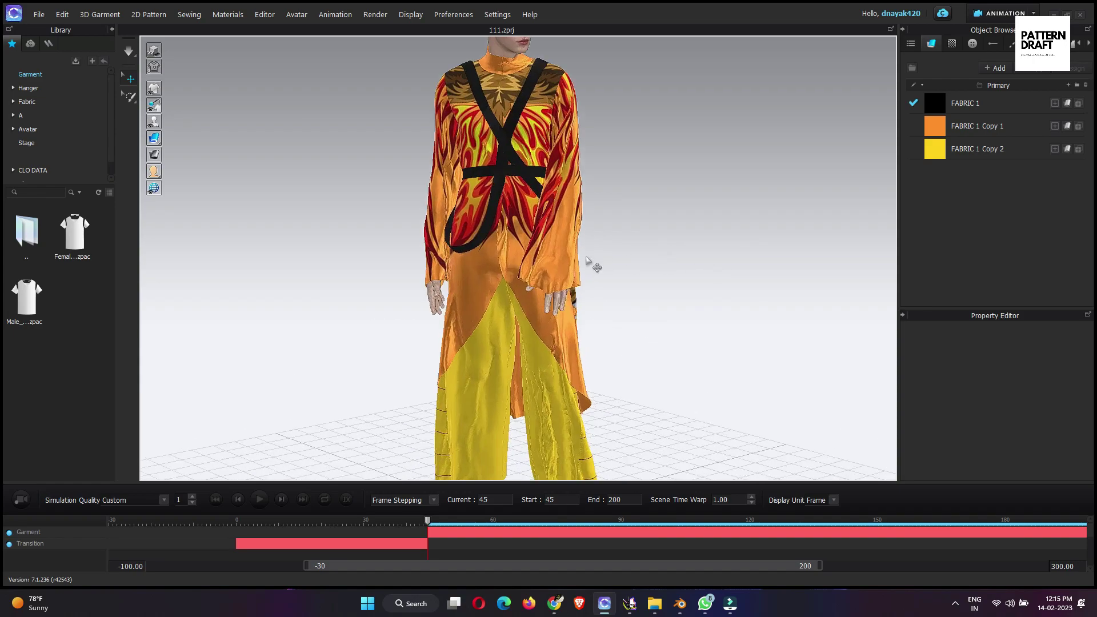
scroll(494, 318, down, 5)
right_drag(328, 345, 500, 329)
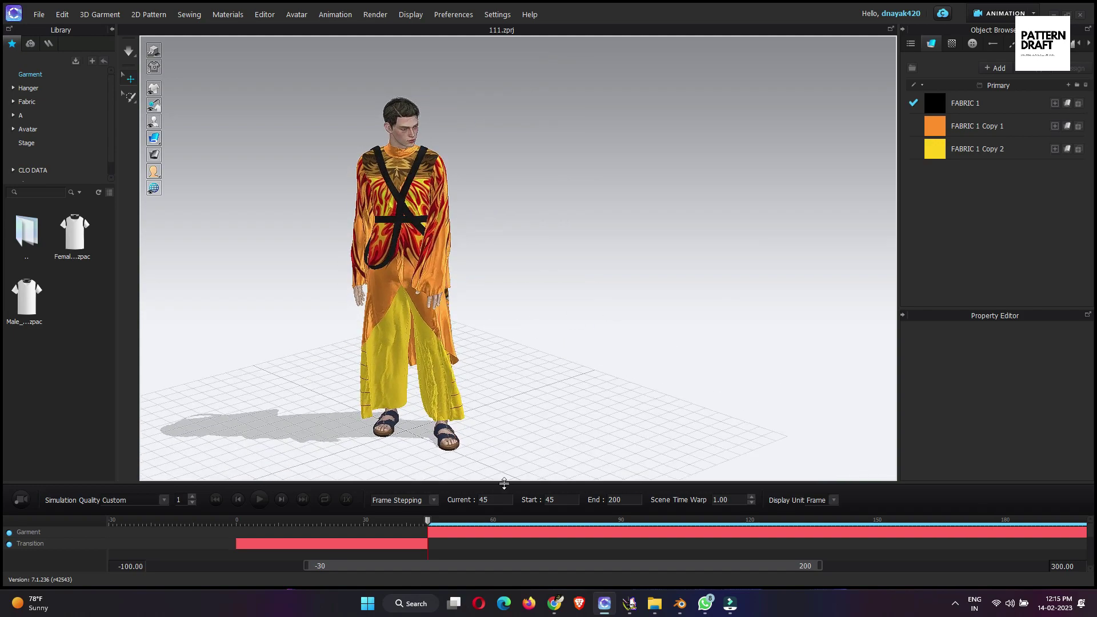
click(262, 499)
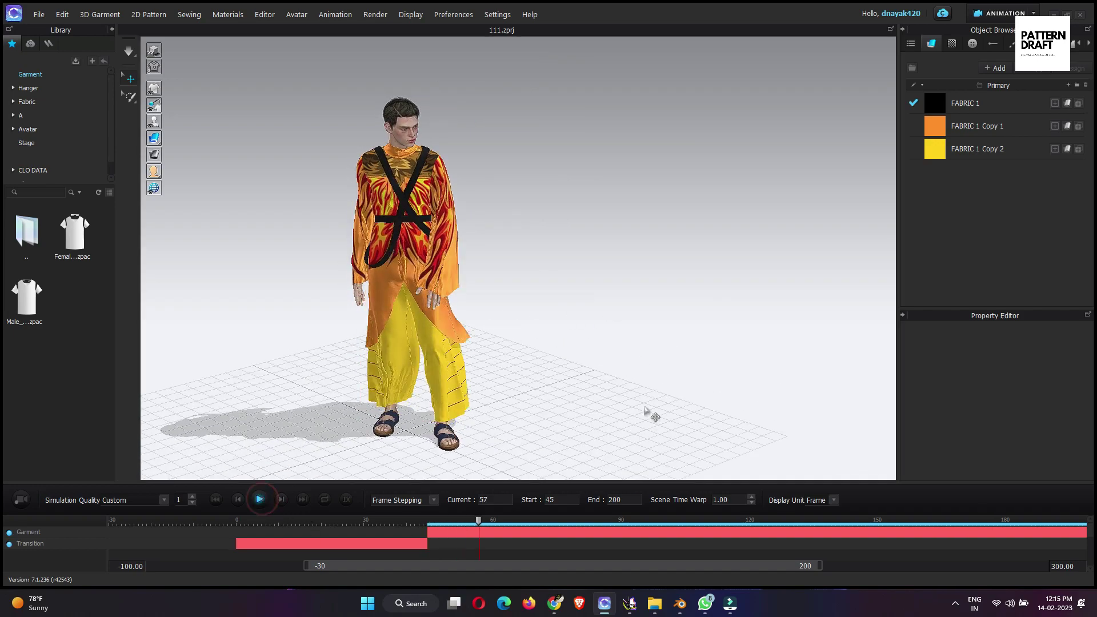
right_drag(628, 453, 488, 389)
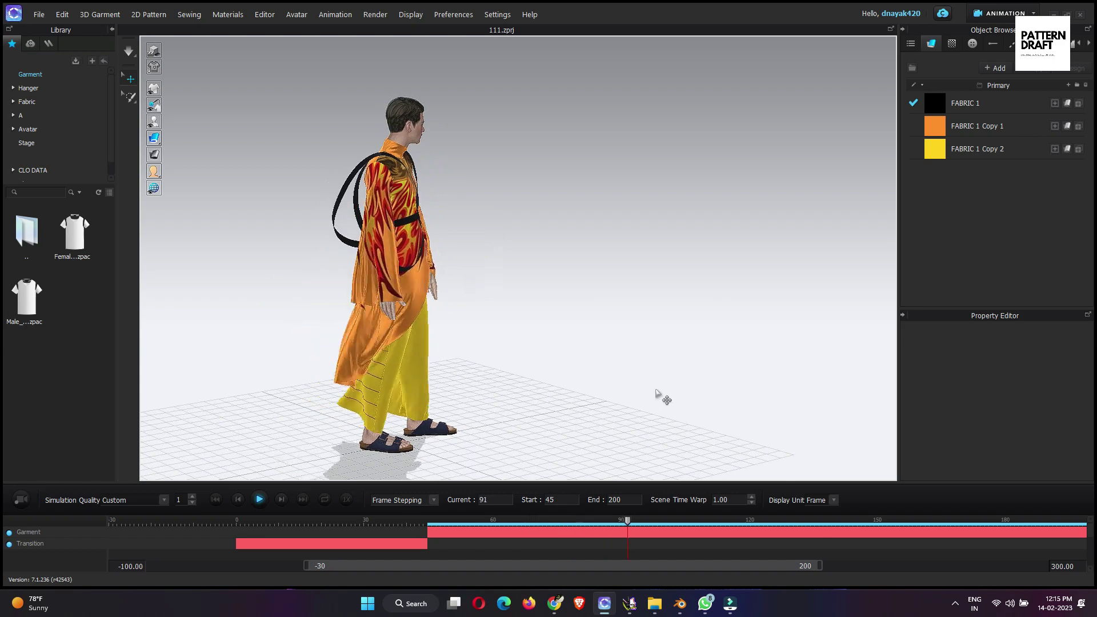
right_drag(595, 368, 583, 423)
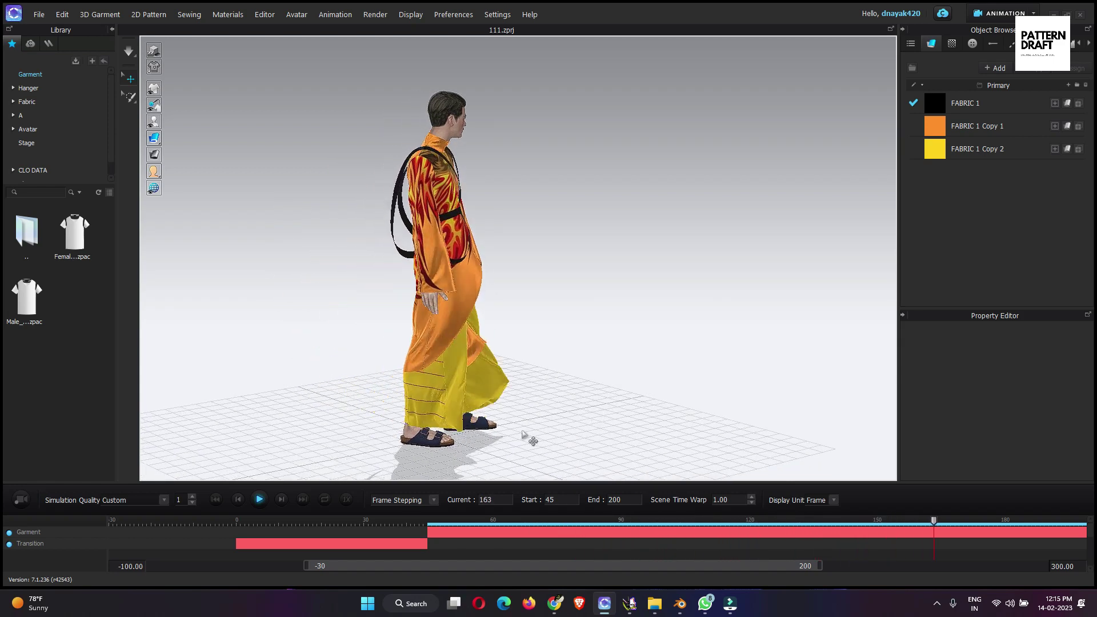
click(259, 499)
click(223, 501)
right_drag(571, 360, 548, 349)
Switch to SIMULATION mode, then marquee-select the 2D pattern pieces and deselect them
click(1006, 13)
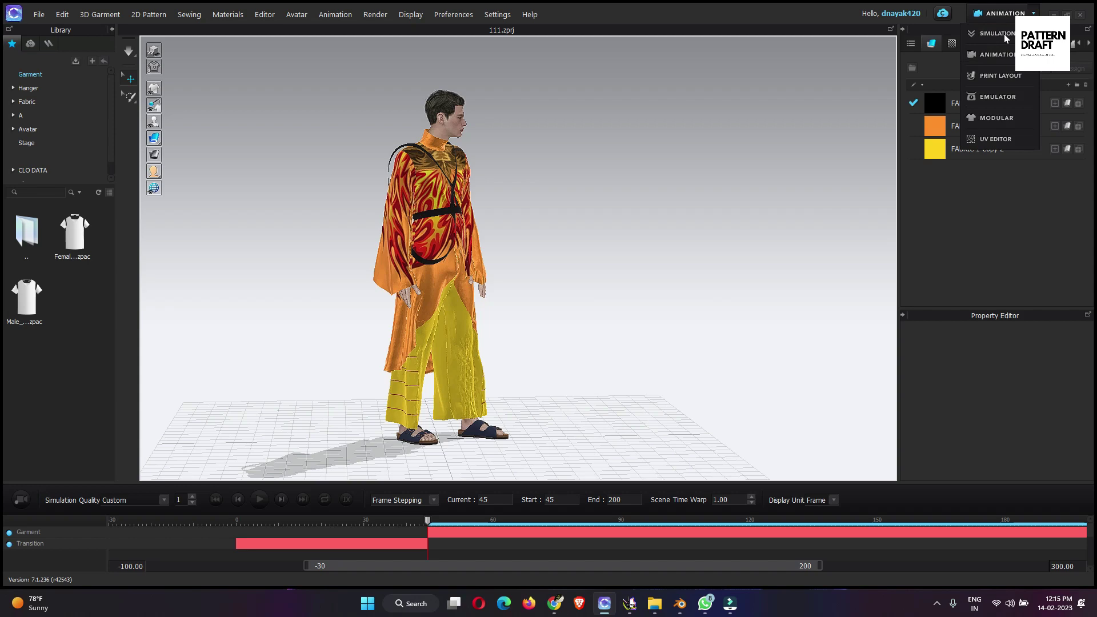
click(1004, 34)
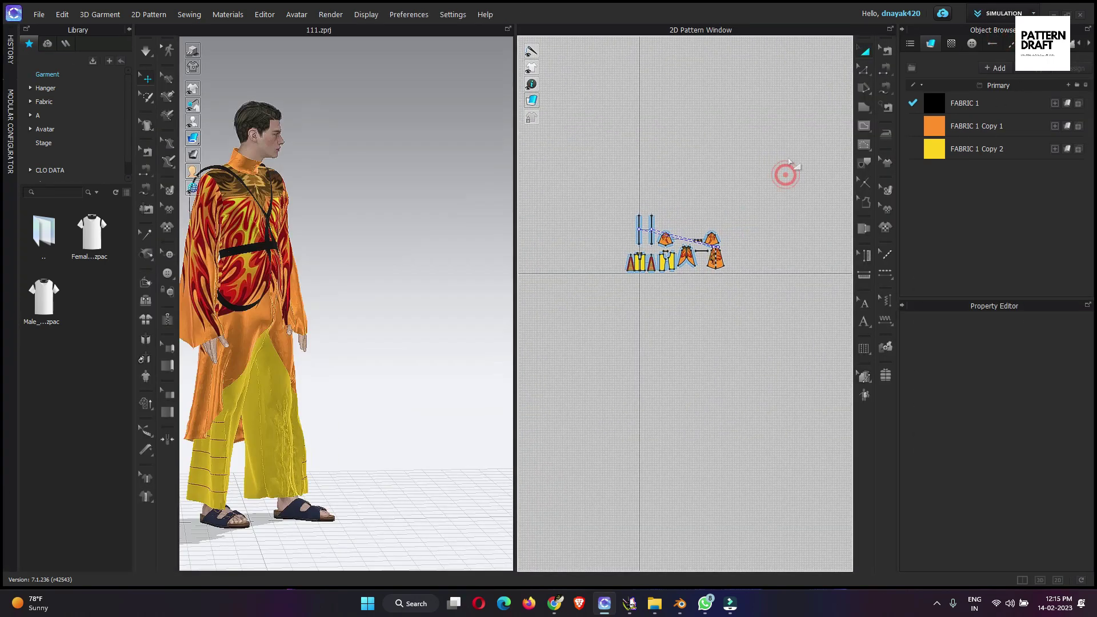
right_drag(345, 264, 438, 254)
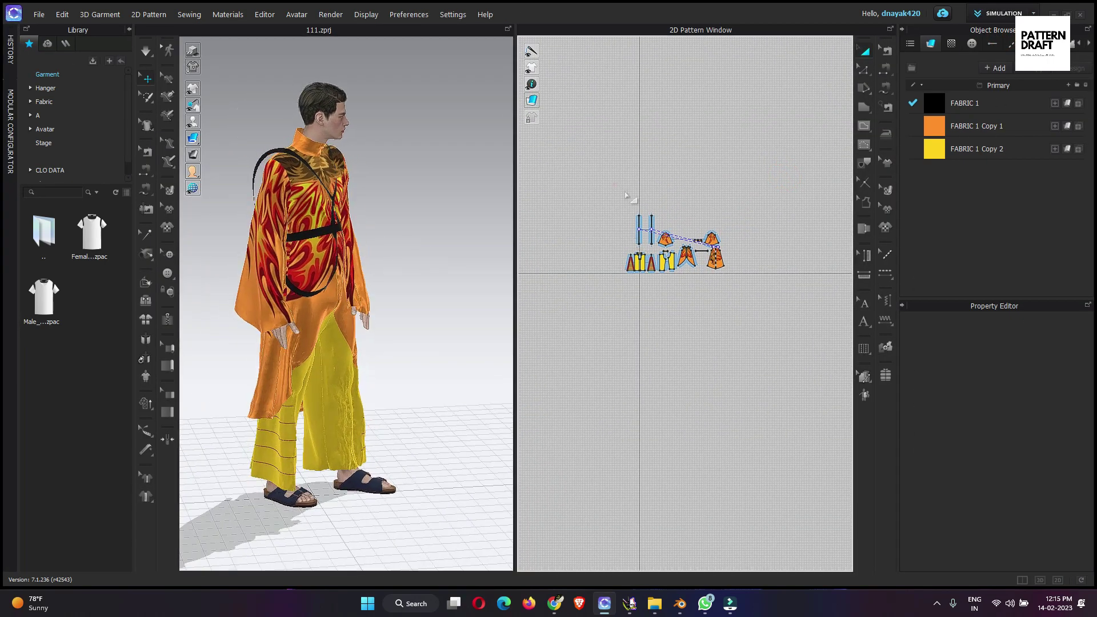
drag(612, 183, 761, 357)
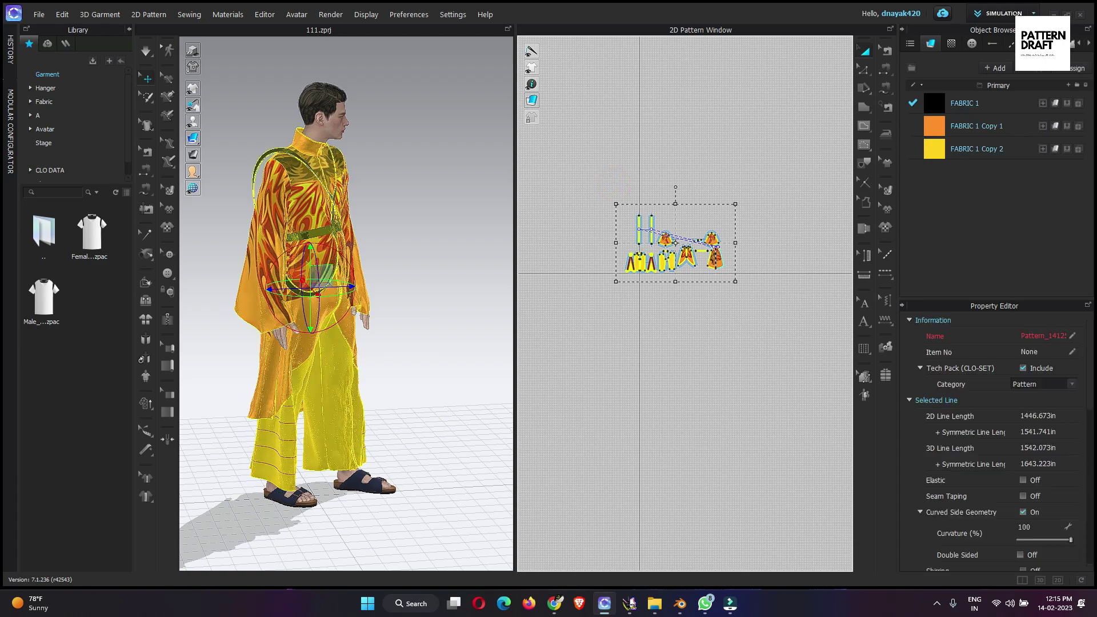
right_drag(617, 301, 652, 334)
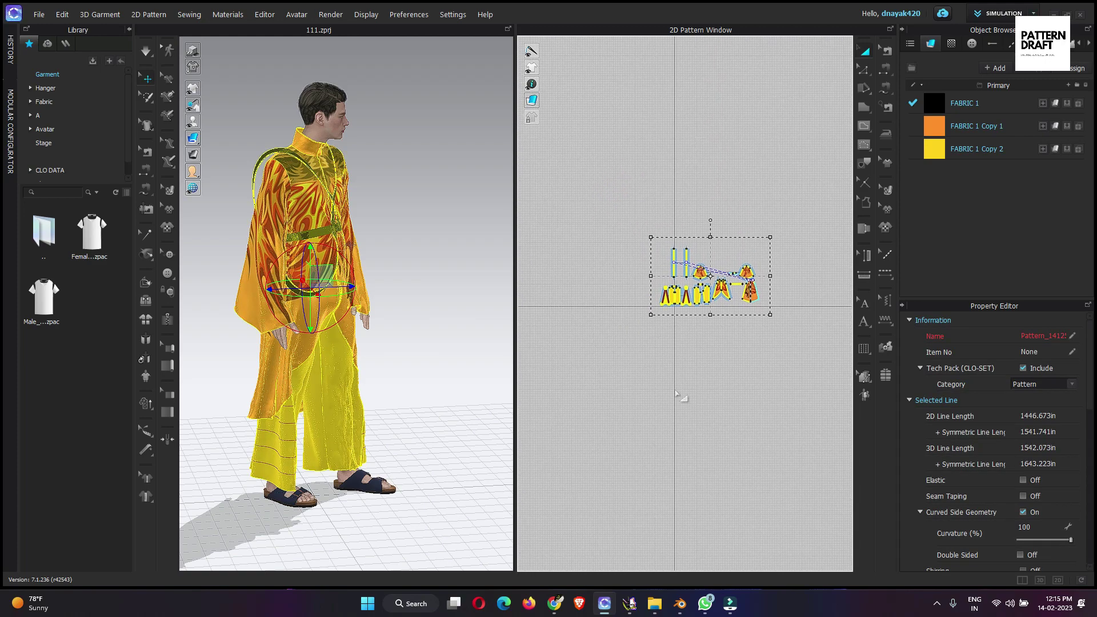
click(670, 400)
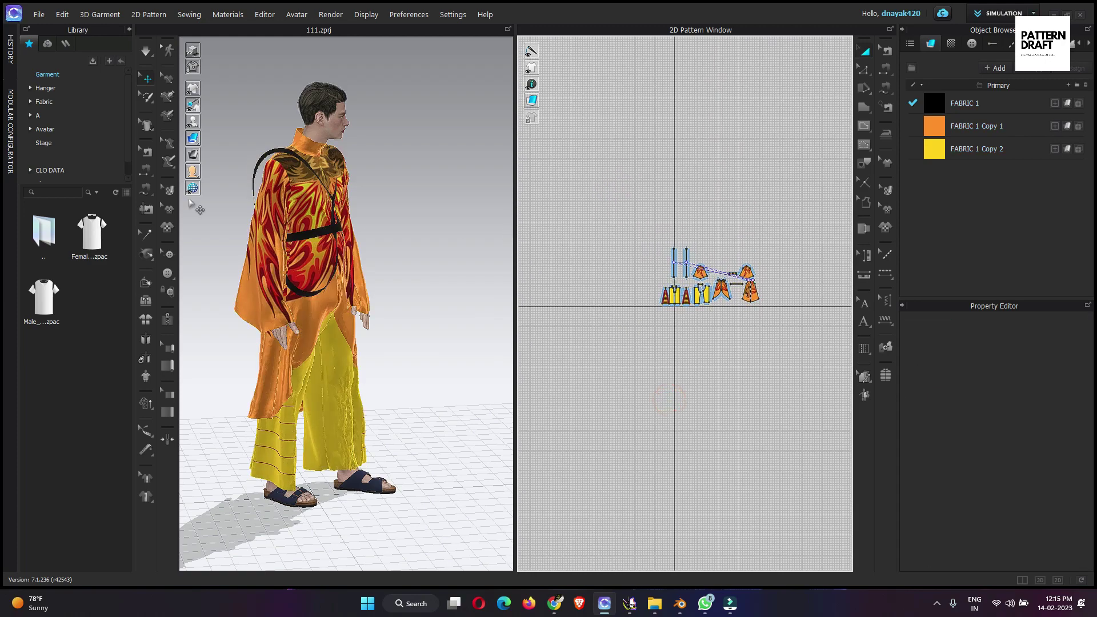
Choose File > Export > OBJ and enter 'OBJ' as the file name in the Animartion folder
click(38, 14)
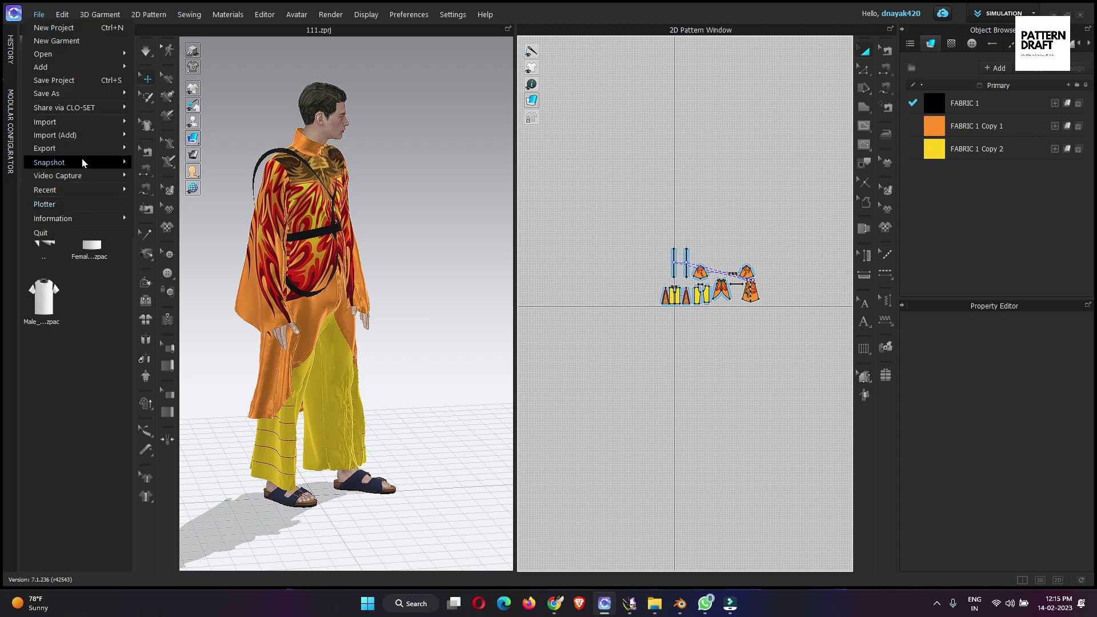
mouse_move(85, 149)
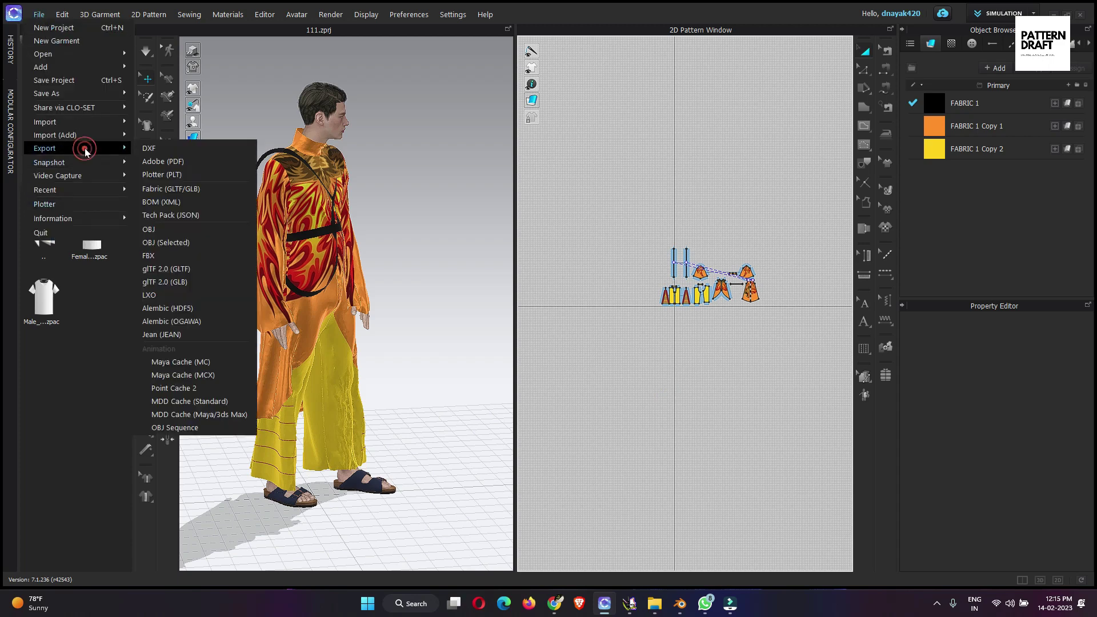
click(174, 232)
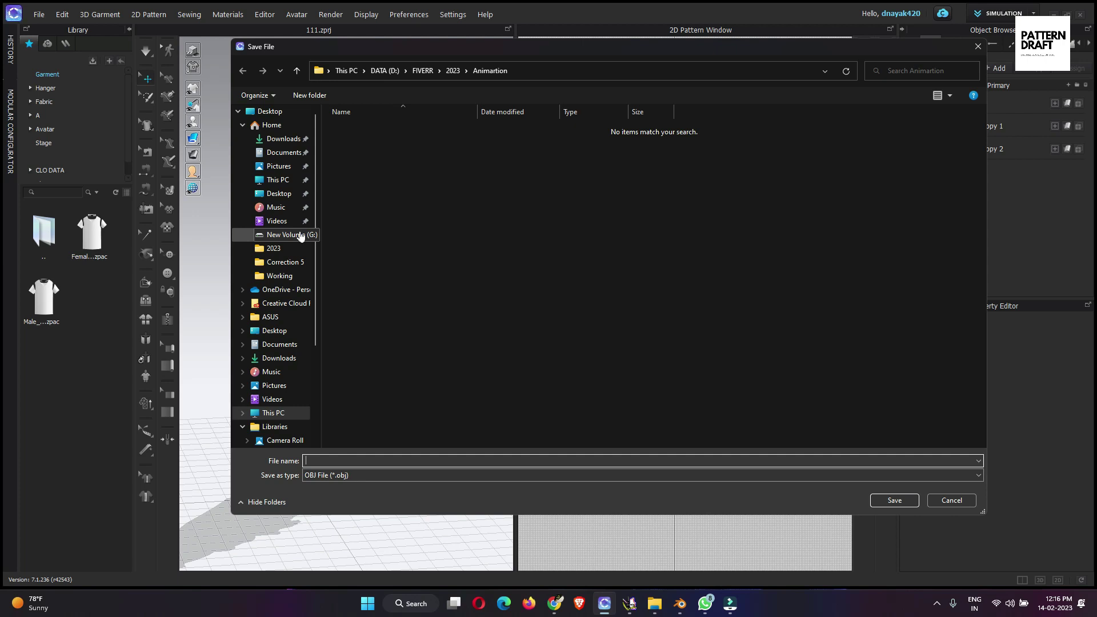
text(OBJ)
Save the OBJ file and move the Export OBJ options dialog aside
click(890, 502)
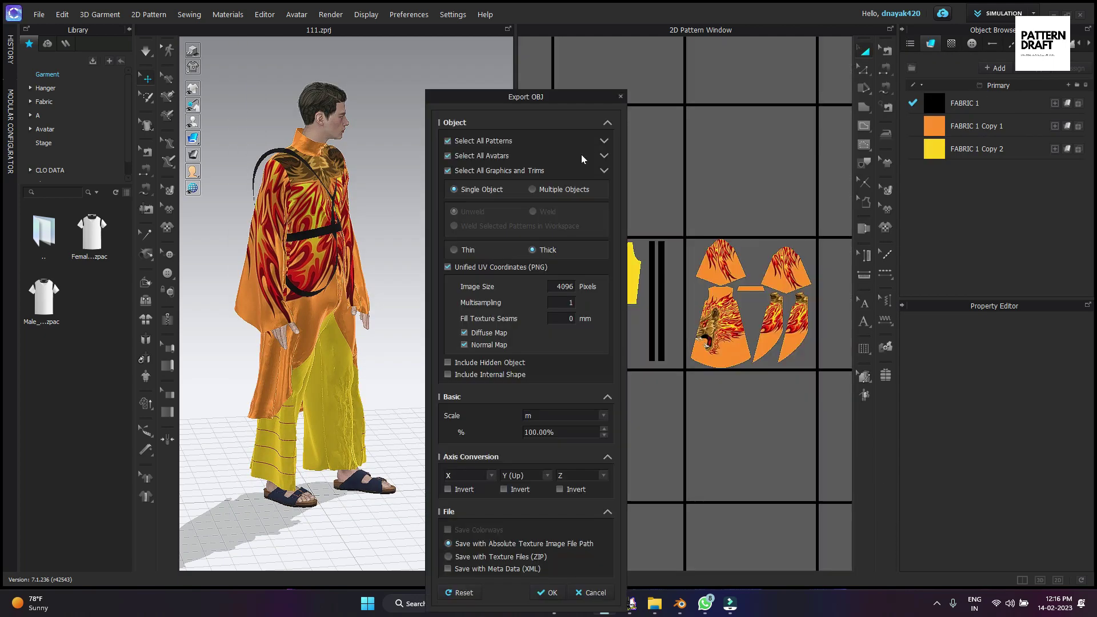
drag(523, 104, 402, 68)
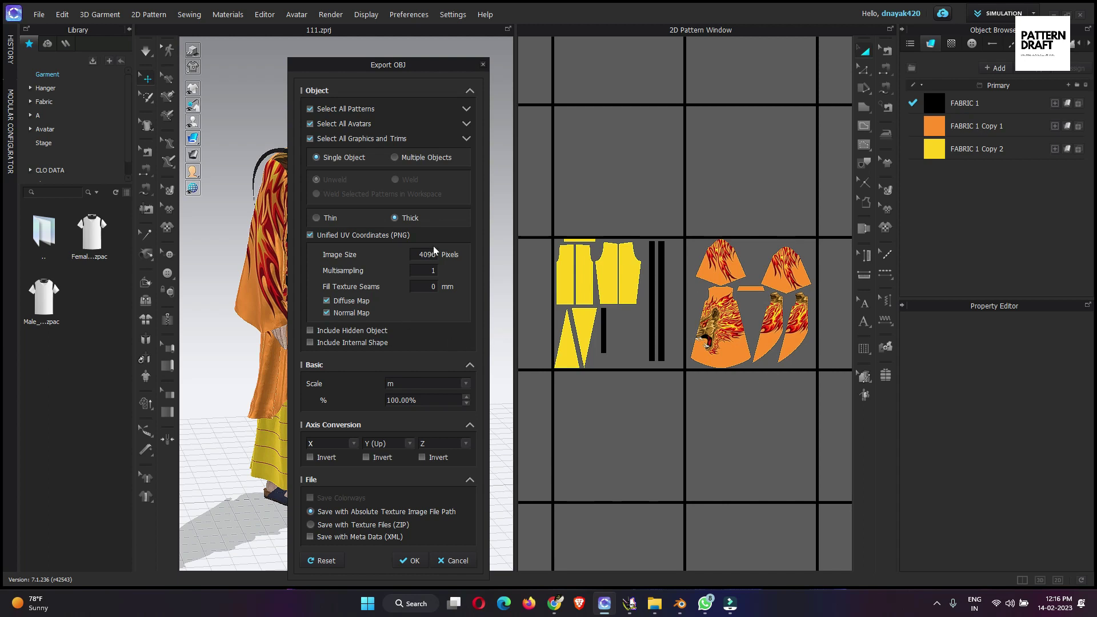
drag(388, 64, 425, 55)
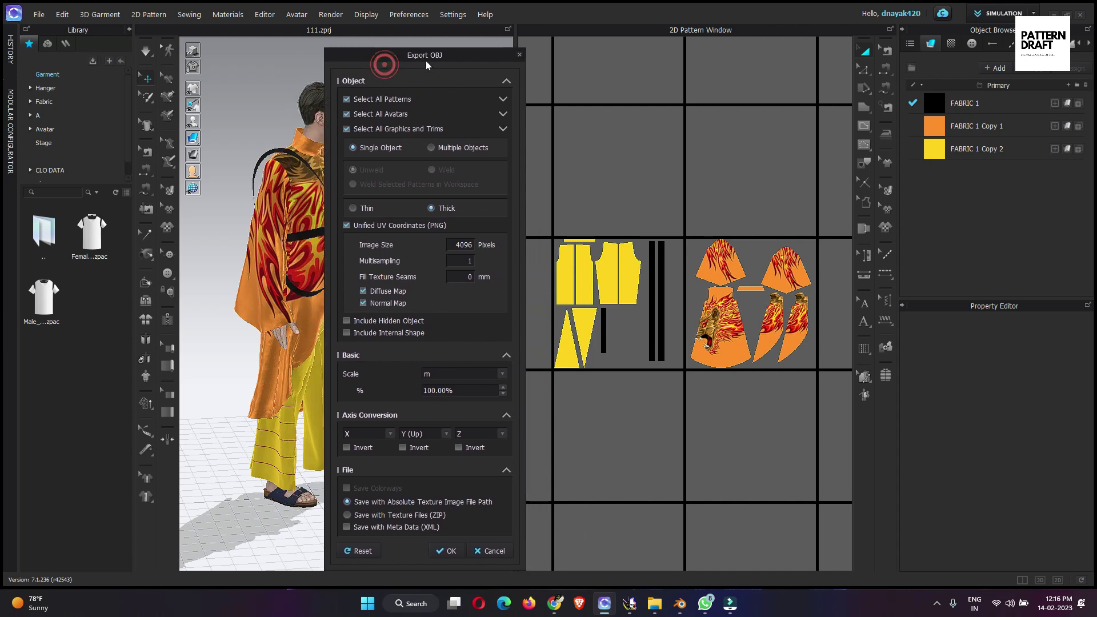
Exclude graphics and trims, choose Thin and Unweld, keep Image Size 4096, and export
click(347, 131)
click(368, 210)
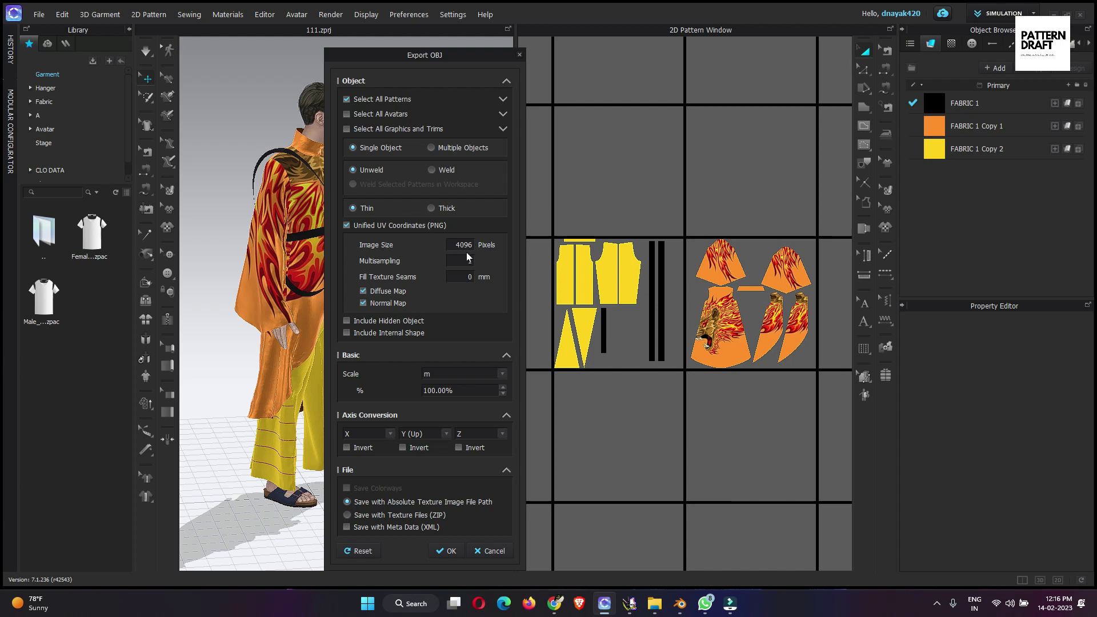
double_click(452, 249)
click(457, 307)
click(360, 387)
click(451, 552)
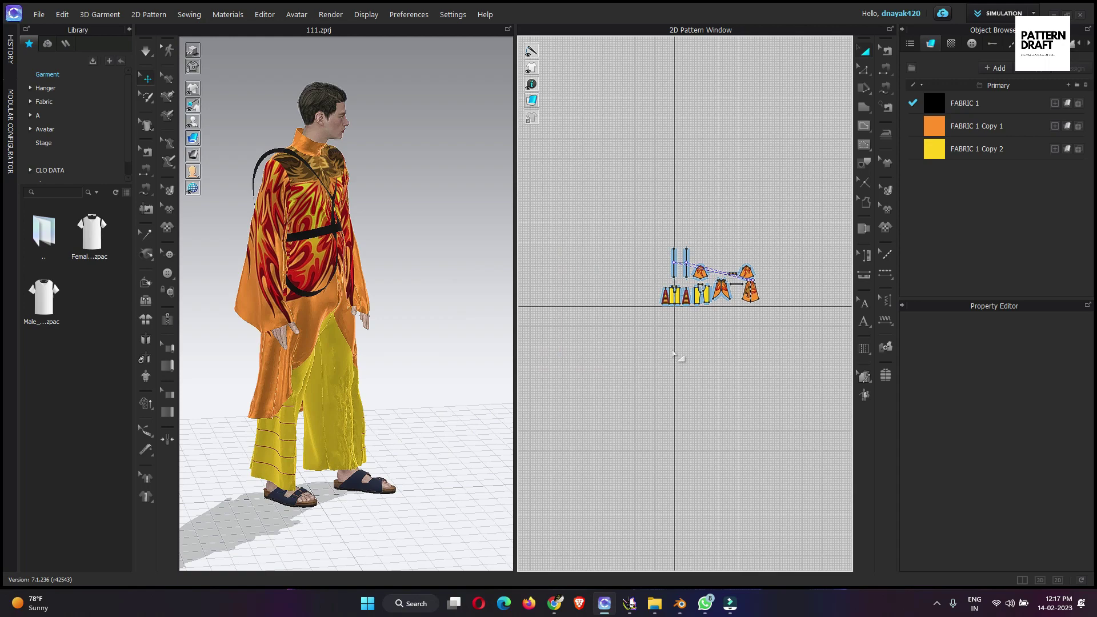
Select all the pattern pieces in the 2D window, then deselect them
right_click(595, 337)
mouse_move(417, 343)
right_down()
mouse_move(286, 316)
mouse_move(407, 330)
mouse_move(360, 315)
mouse_move(422, 326)
mouse_move(437, 343)
mouse_move(412, 337)
mouse_move(425, 341)
right_up()
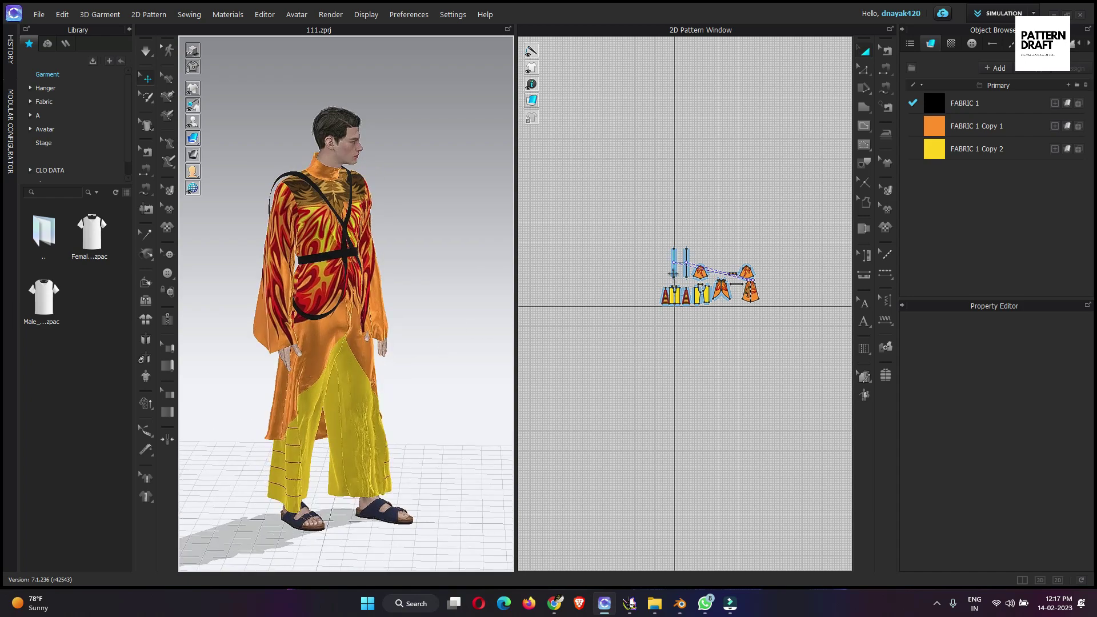
drag(624, 223, 806, 340)
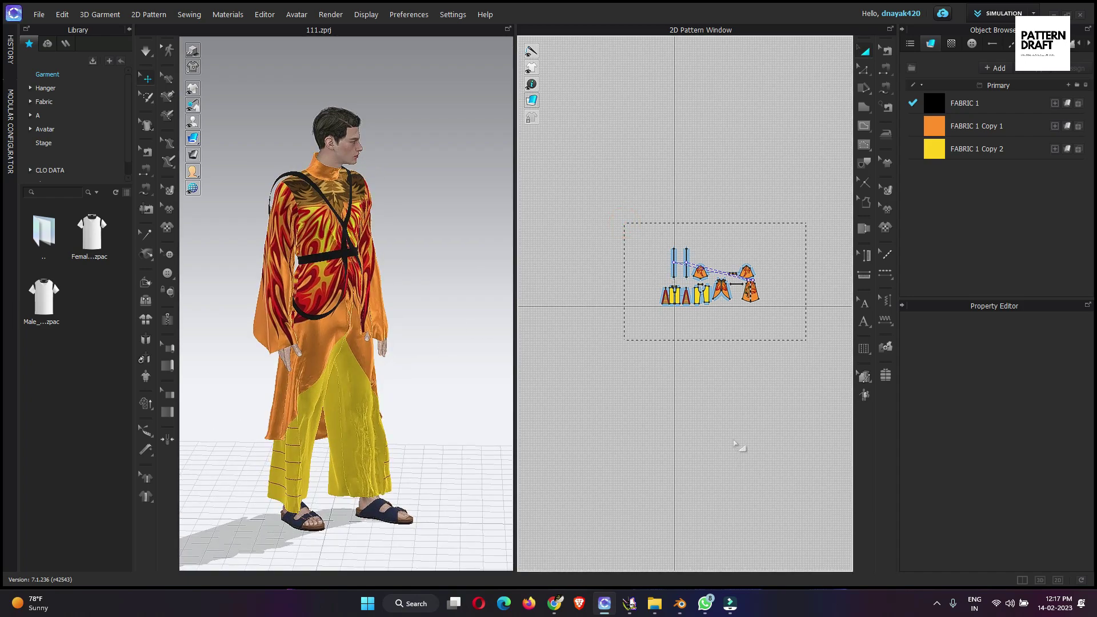
click(572, 165)
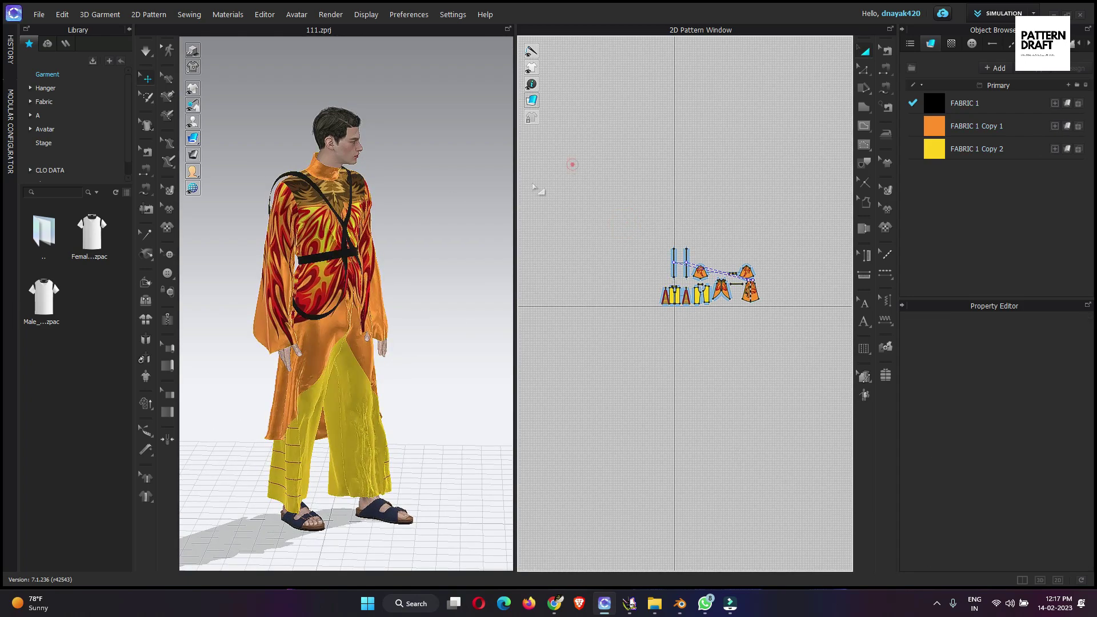
Save an MDD Cache File (*.mdd) named 'MDD' into the Animartion folder
click(39, 14)
mouse_move(61, 14)
mouse_move(53, 149)
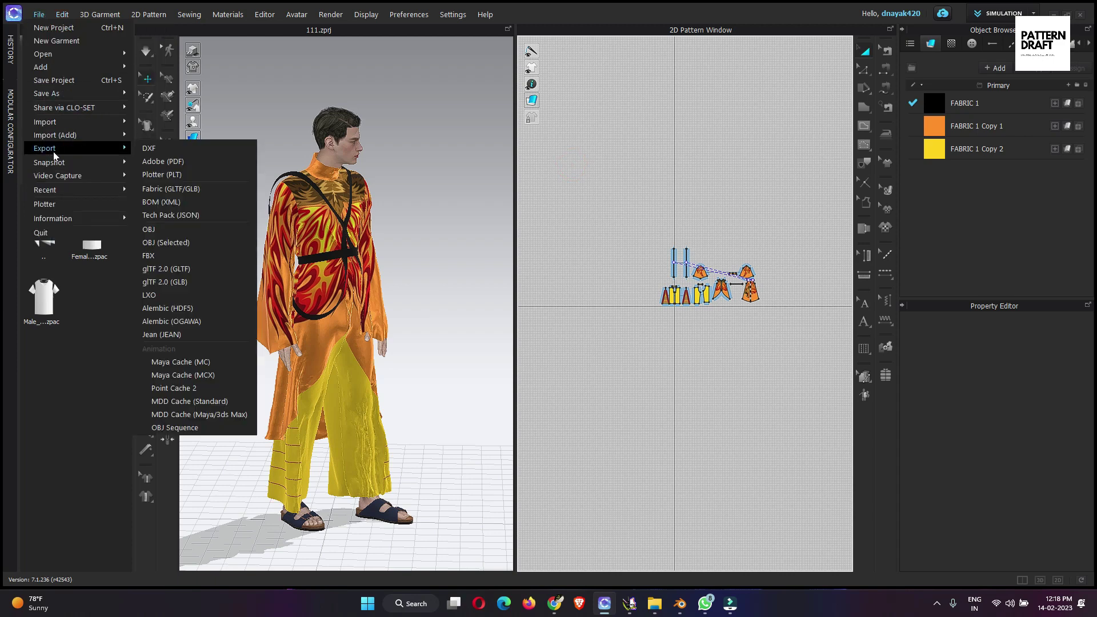
click(195, 405)
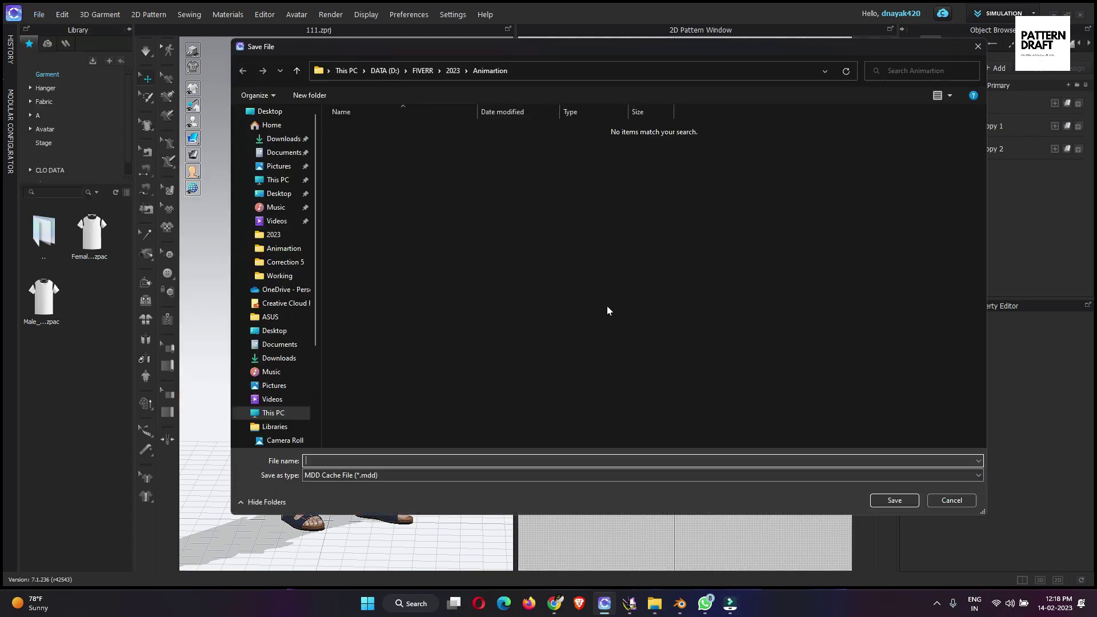
click(423, 475)
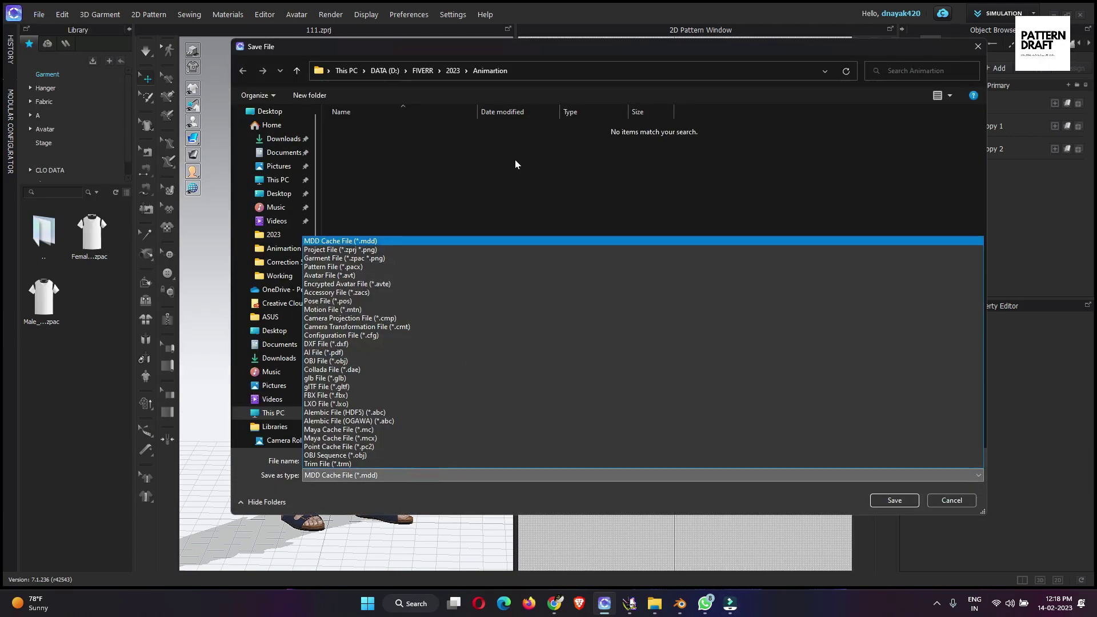
click(516, 160)
click(417, 460)
text(MDD)
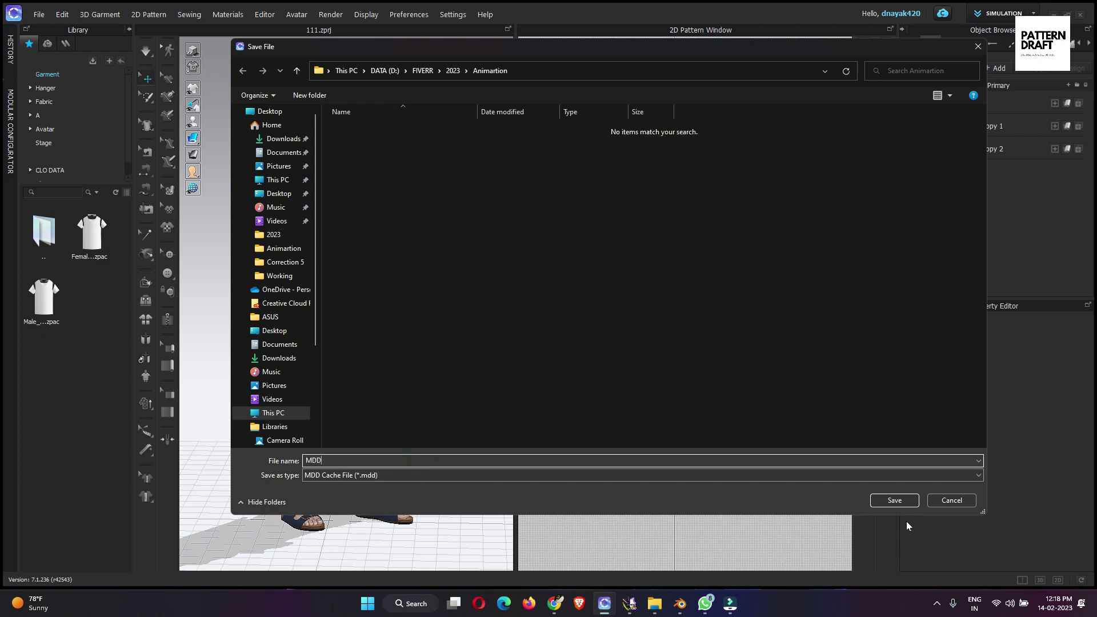
click(900, 498)
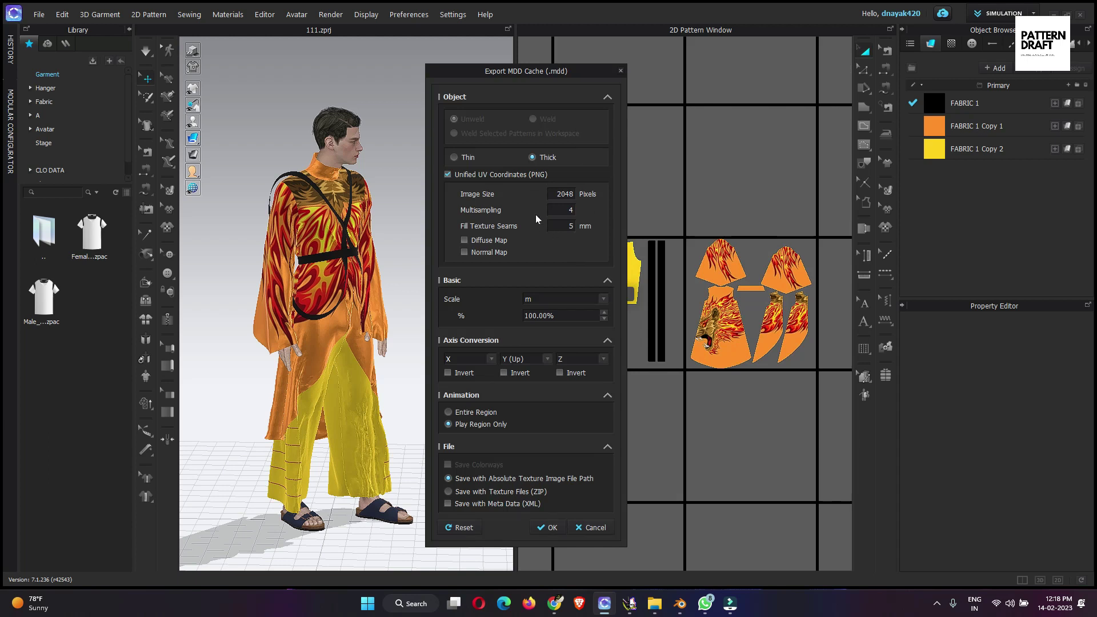
Choose Thin (Unweld), keep Play Region Only, and run the MDD cache export
click(468, 158)
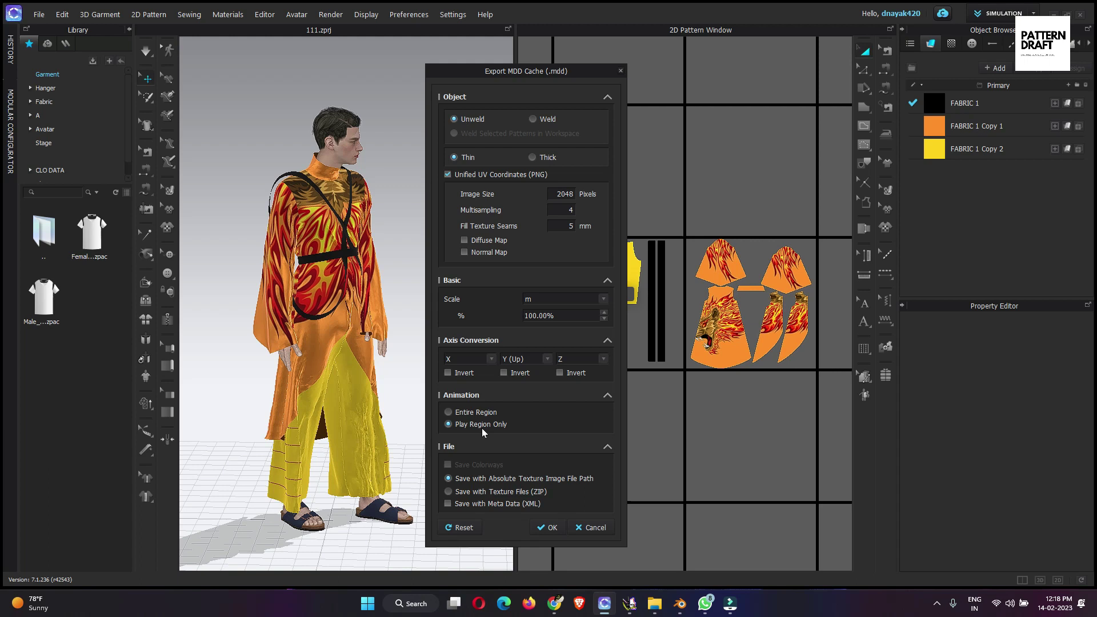
click(544, 527)
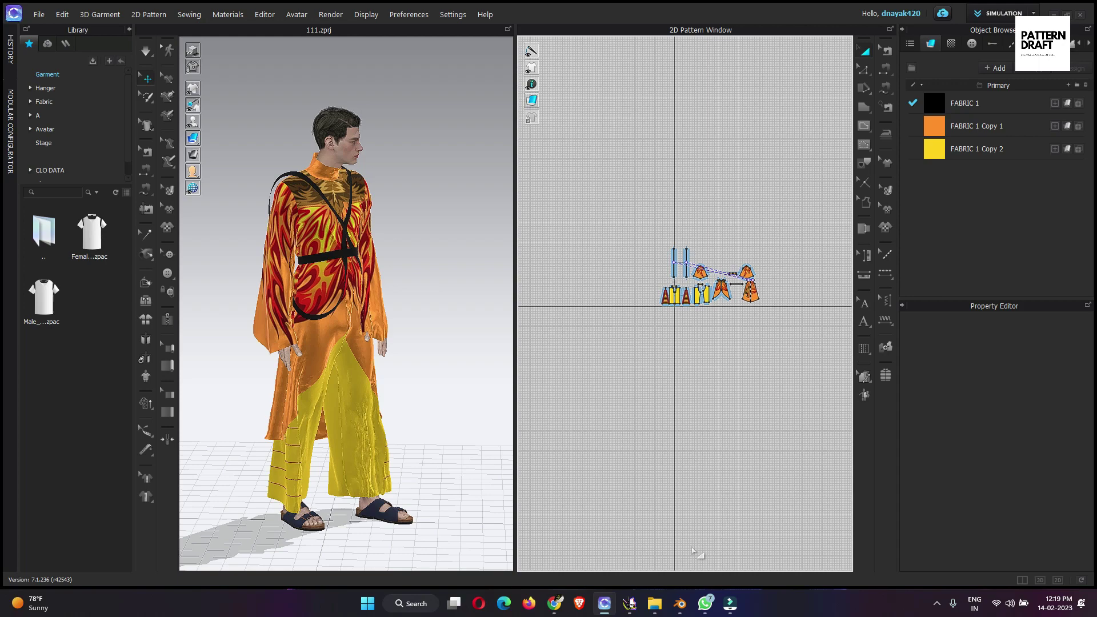
After the export progress finishes, rotate the 3D view so the avatar faces front
right_drag(472, 375, 573, 237)
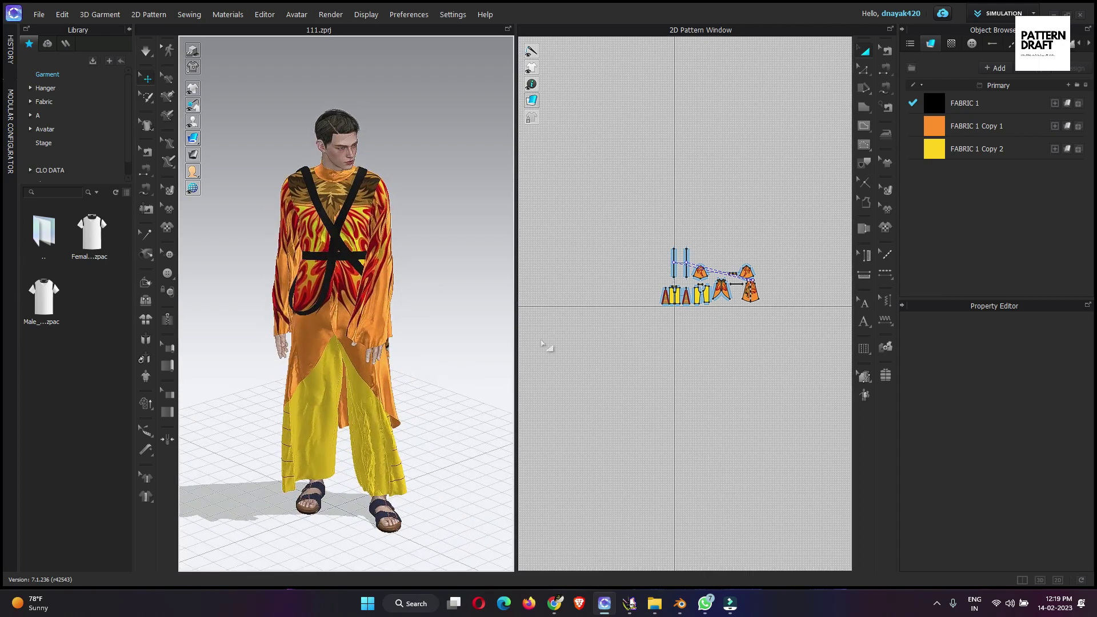
Switch to Blender and start a File > Import > Wavefront (.obj) (legacy) import
click(680, 603)
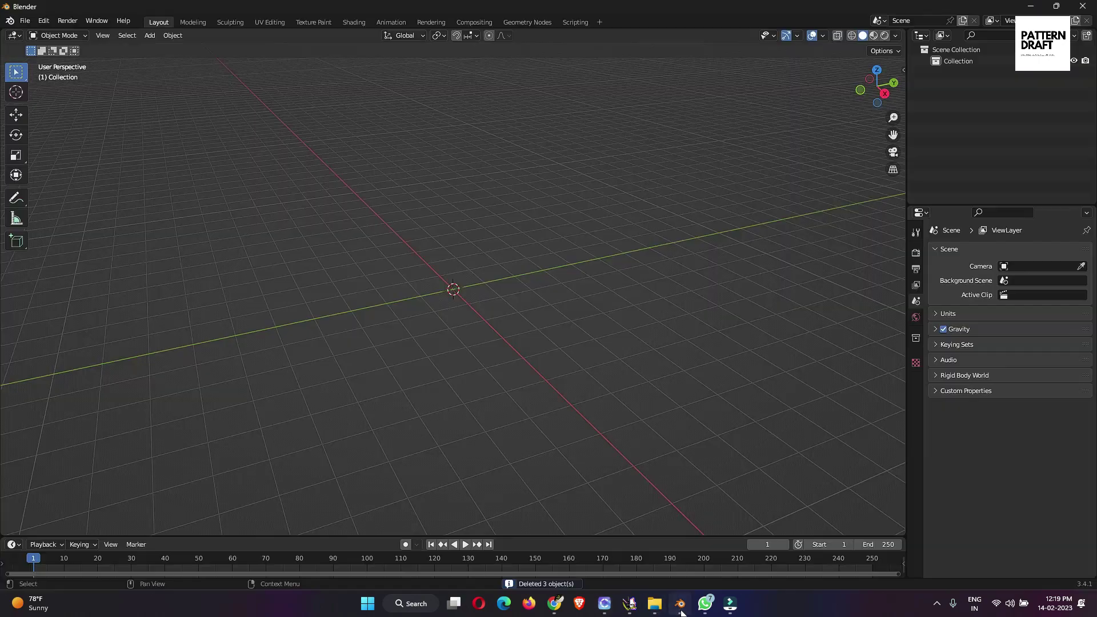
right_click(451, 303)
middle_drag(451, 303, 327, 211)
click(25, 23)
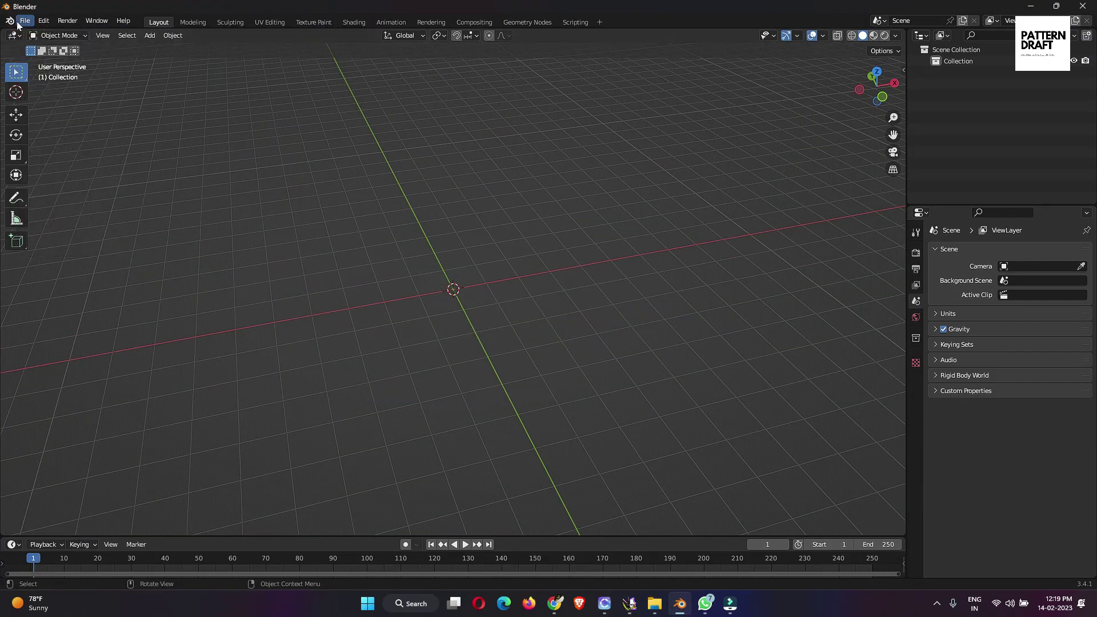
click(25, 21)
mouse_move(81, 176)
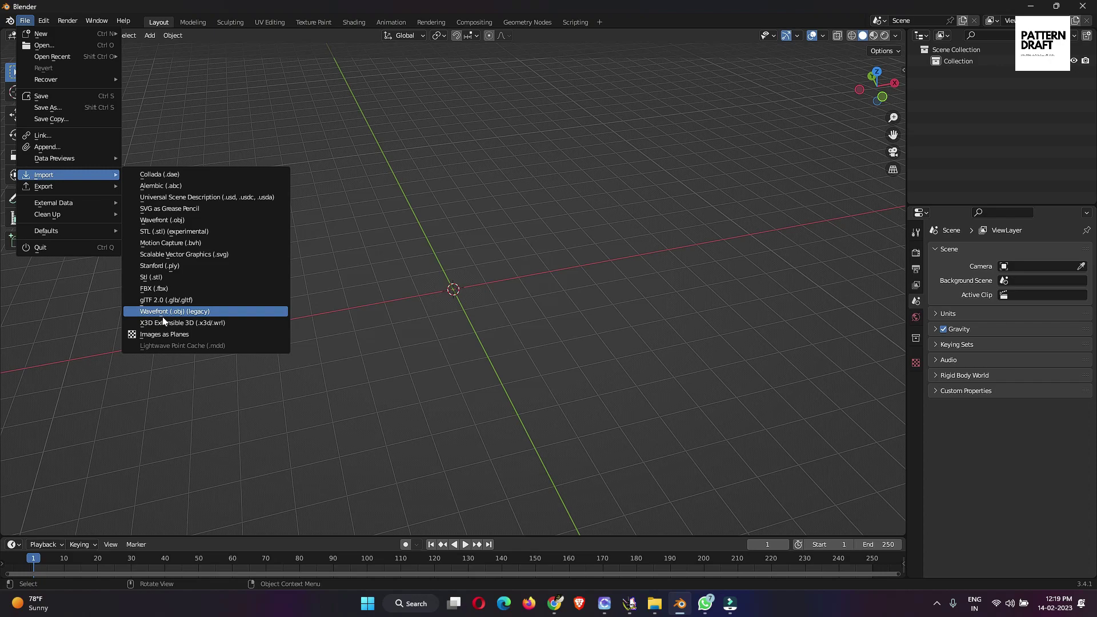
click(195, 312)
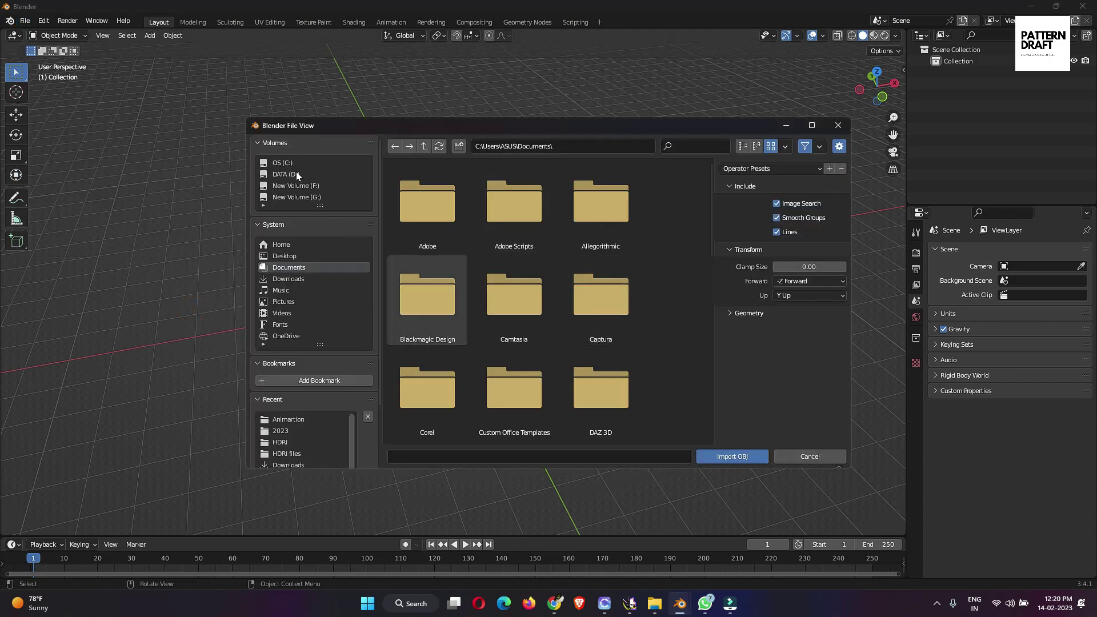
Browse to D:\FIVERR\2023\Animartion, pick OBJ.obj, set Keep Vert Order, and import it
click(296, 173)
double_click(598, 403)
click(510, 231)
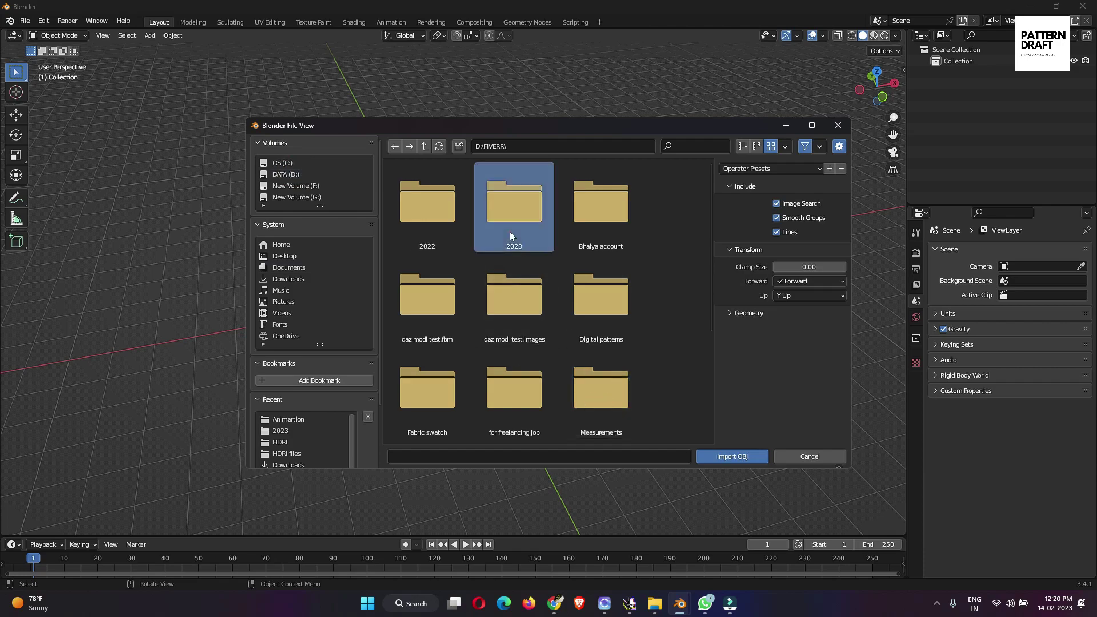
double_click(510, 232)
double_click(602, 217)
click(541, 352)
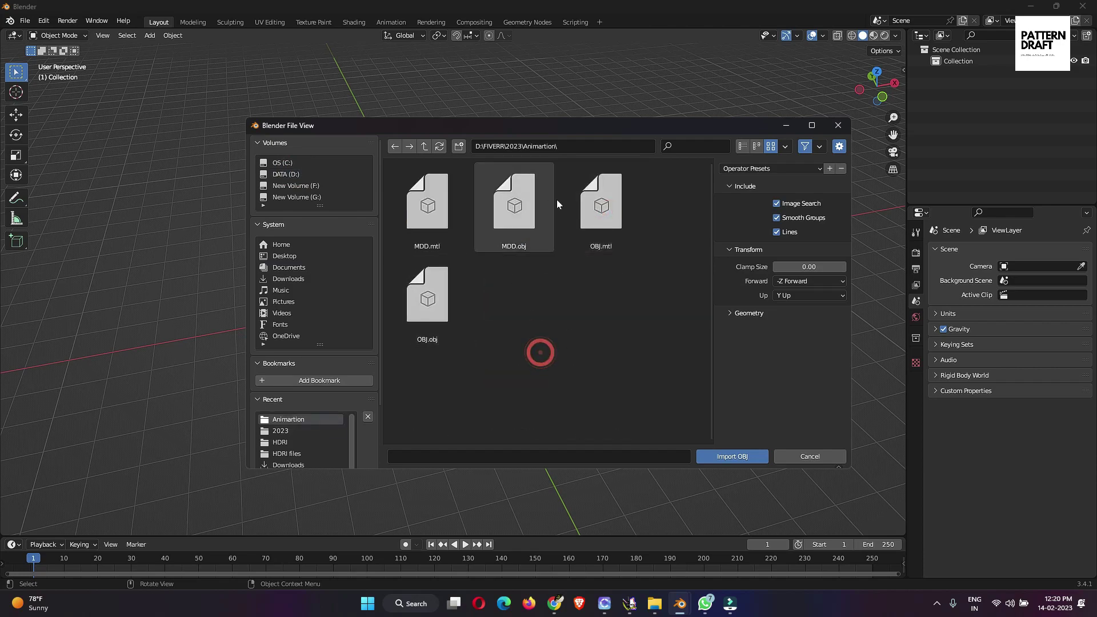
click(628, 345)
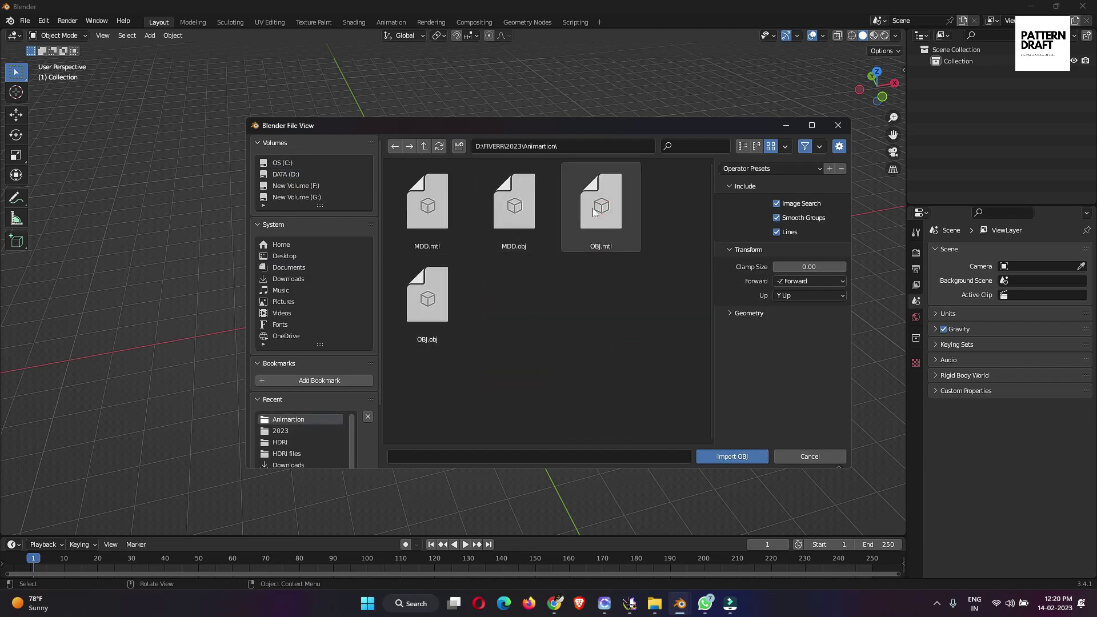
click(442, 304)
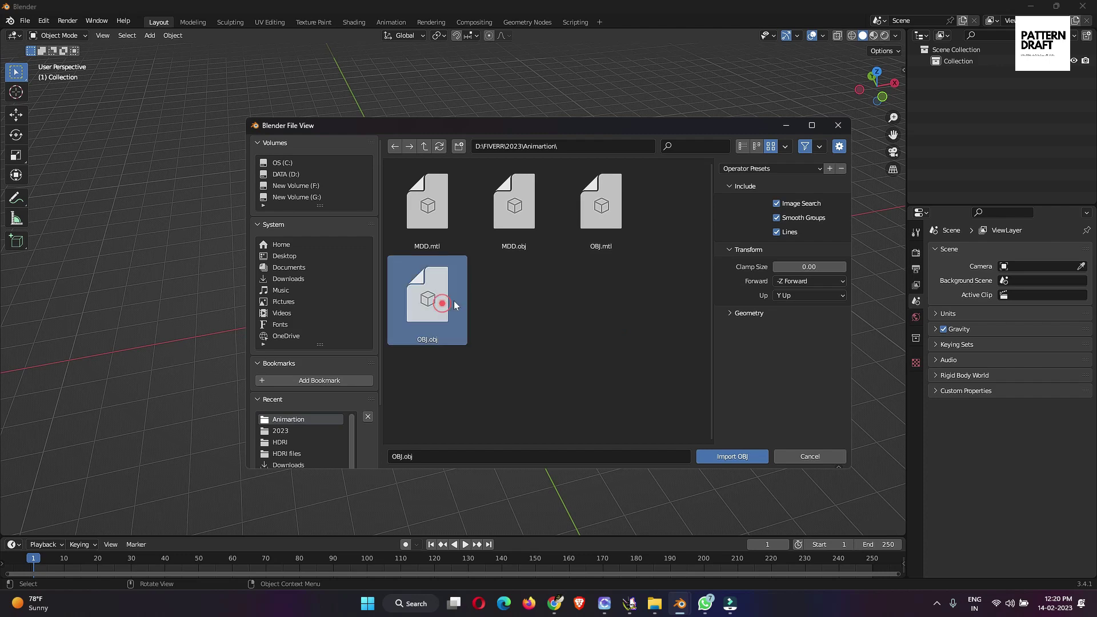
click(733, 313)
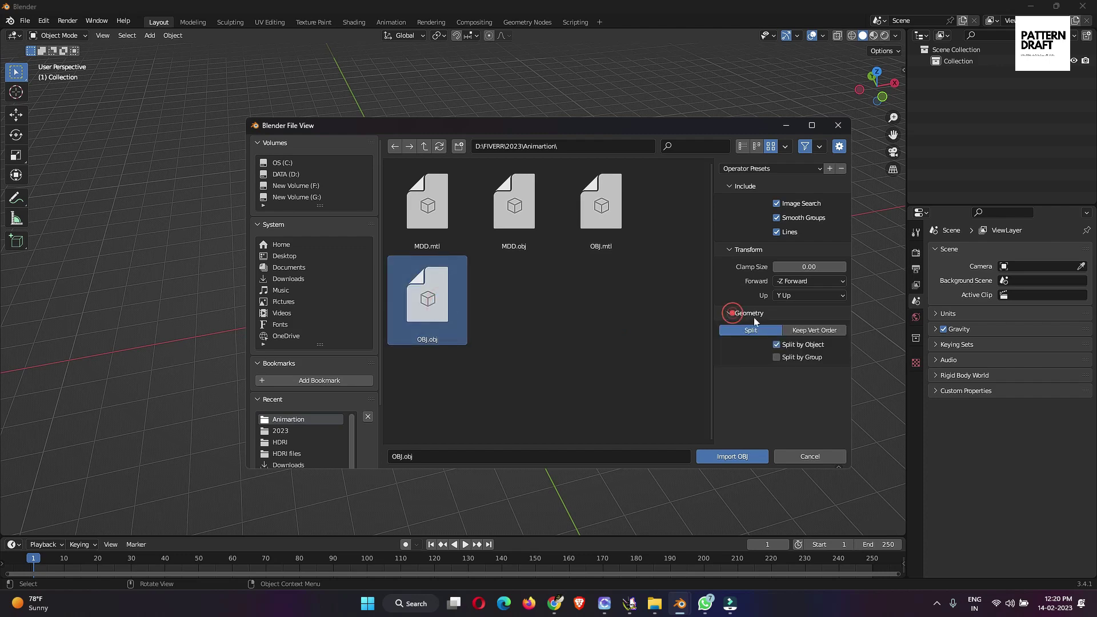
click(832, 330)
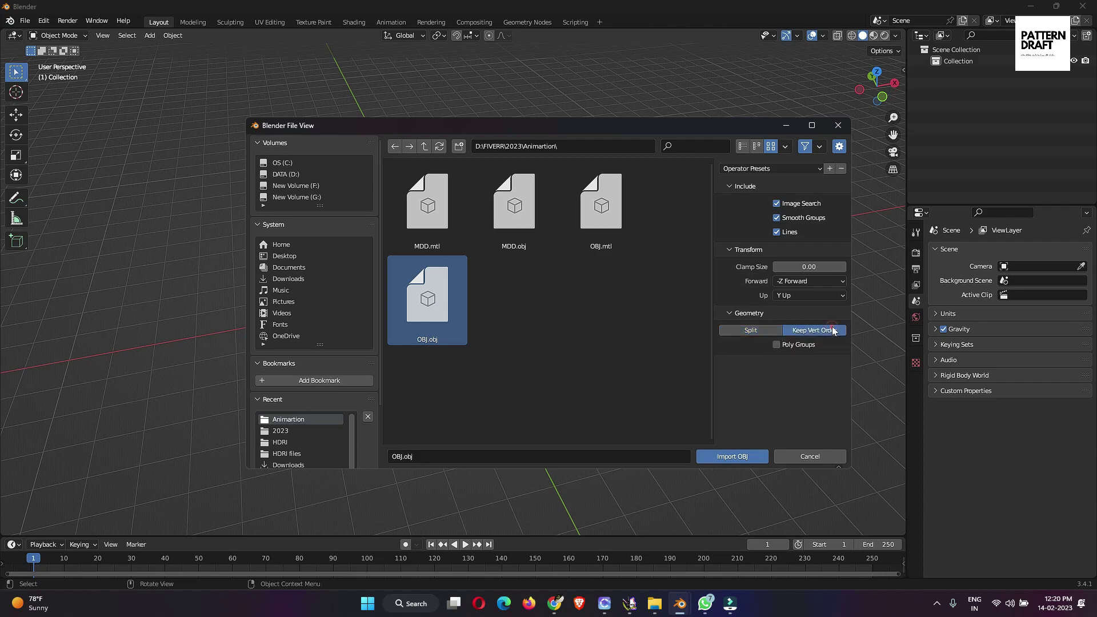
click(779, 415)
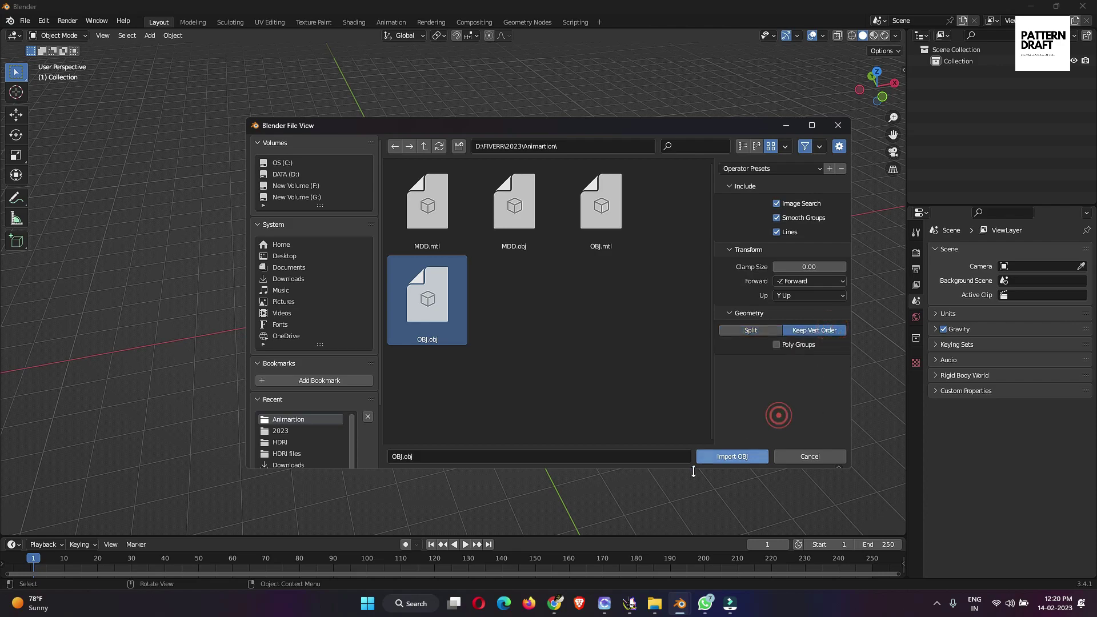
click(732, 457)
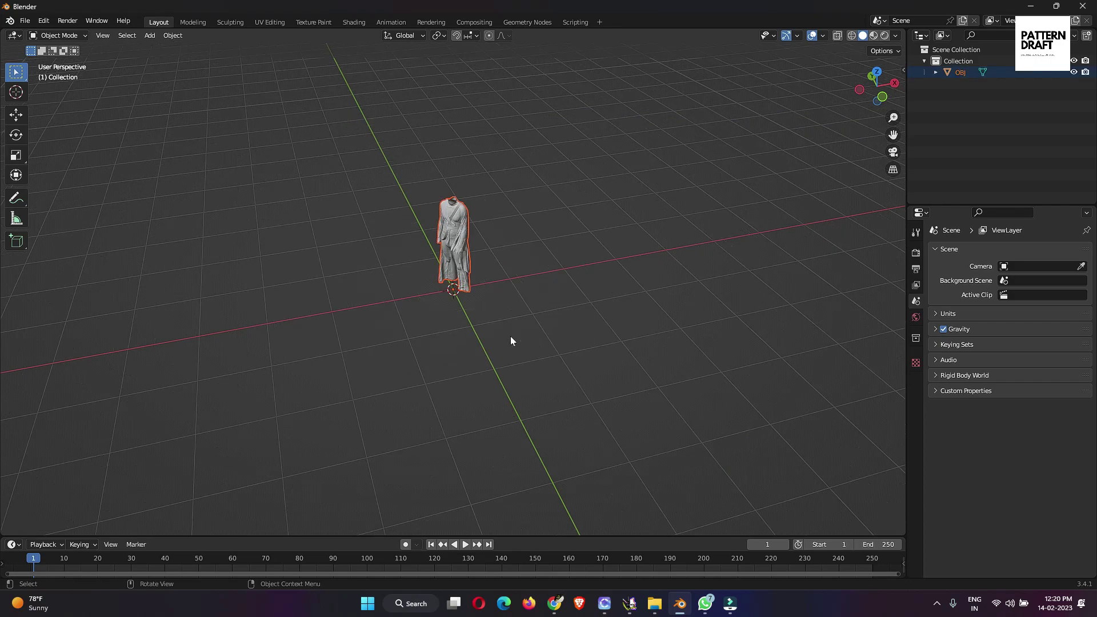
Scale up the imported garment mesh with S
key(s)
click(505, 246)
middle_drag(536, 210, 546, 384)
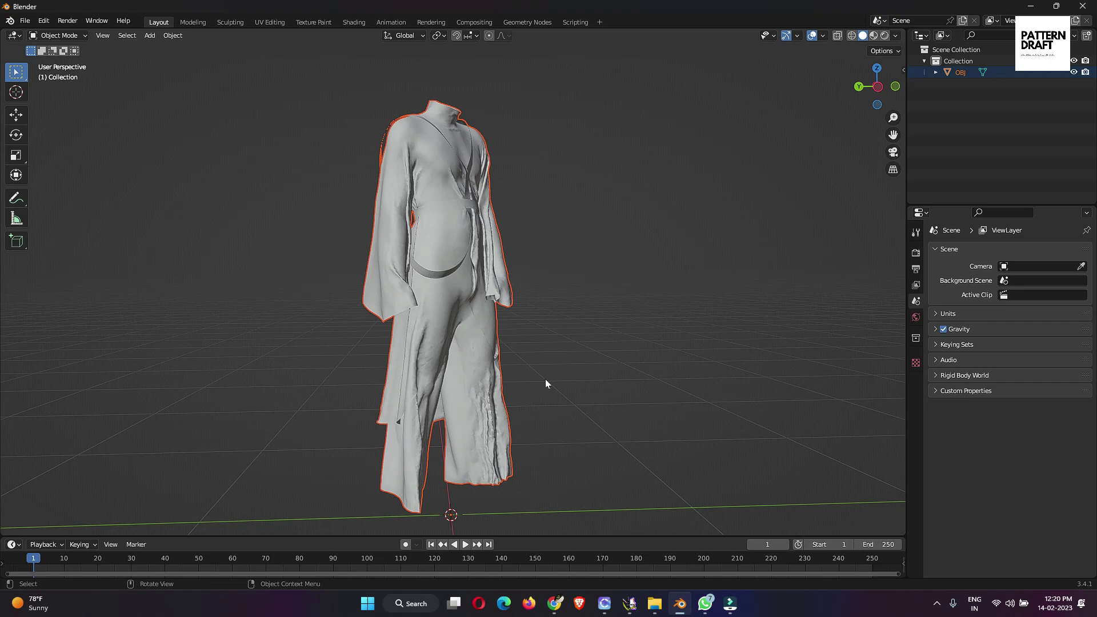
Delete the garment, then restore it using Edit menu undo and redo
key(Delete)
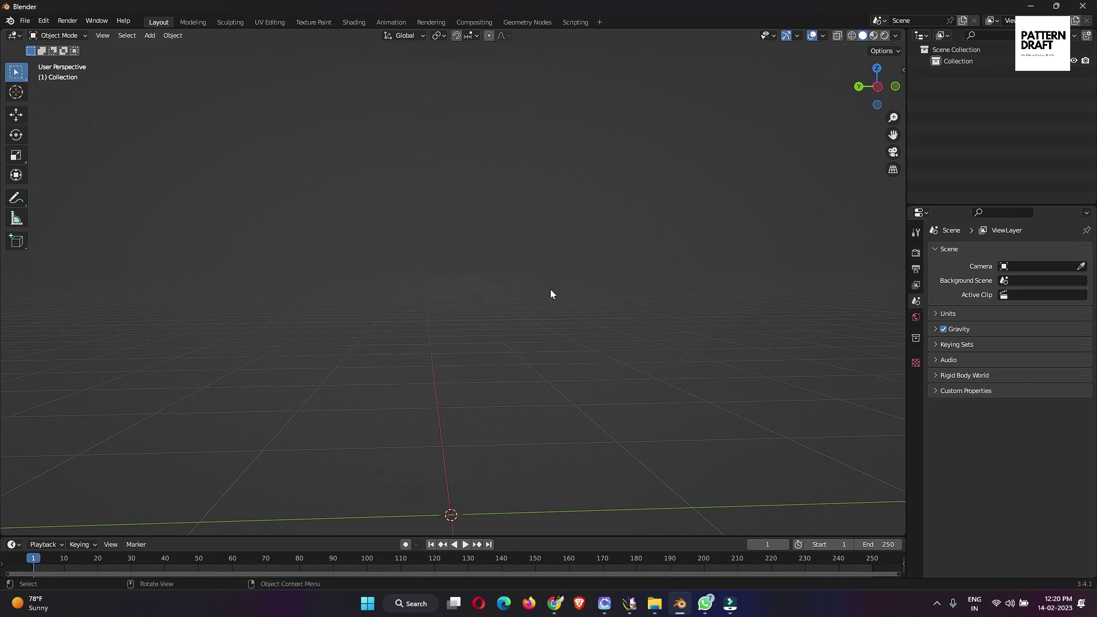
click(48, 21)
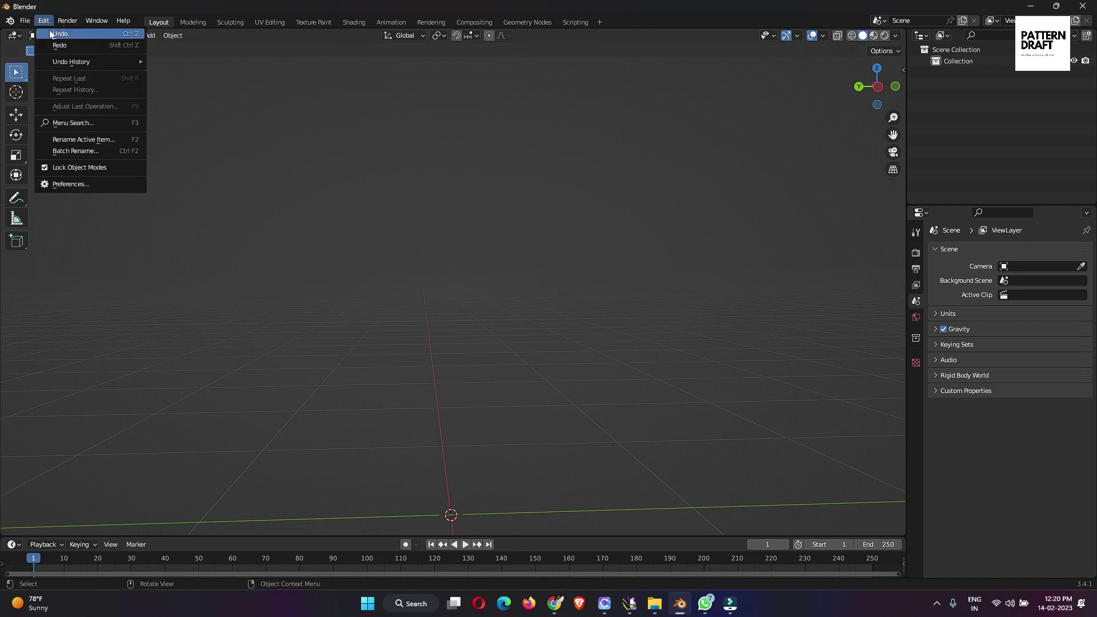
click(59, 34)
key(ctrl+z)
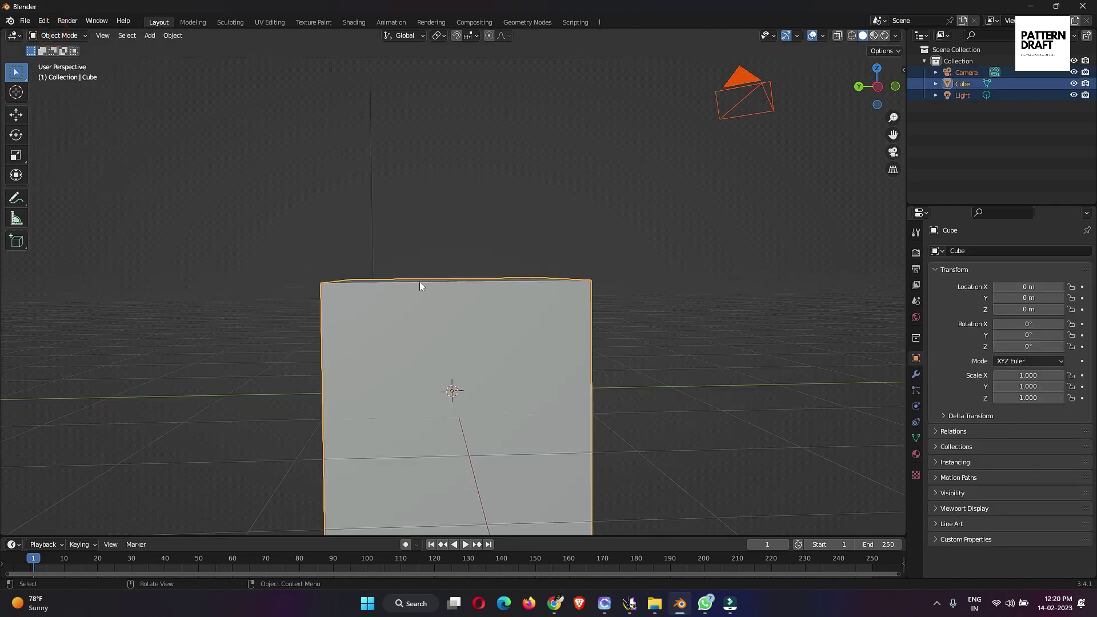
click(43, 21)
click(58, 44)
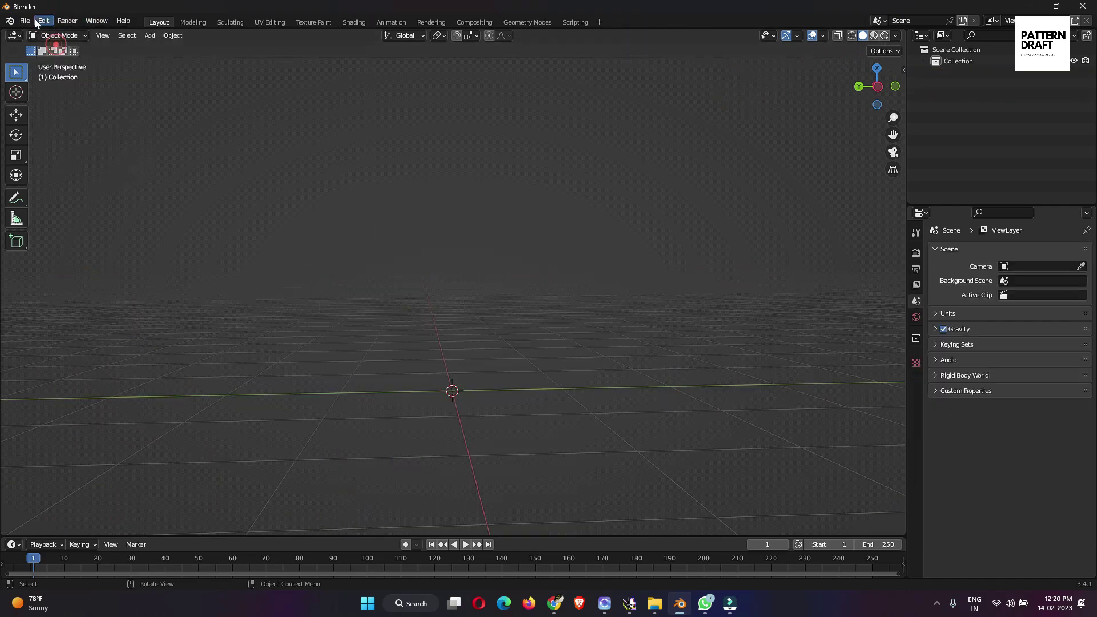
click(36, 22)
click(60, 48)
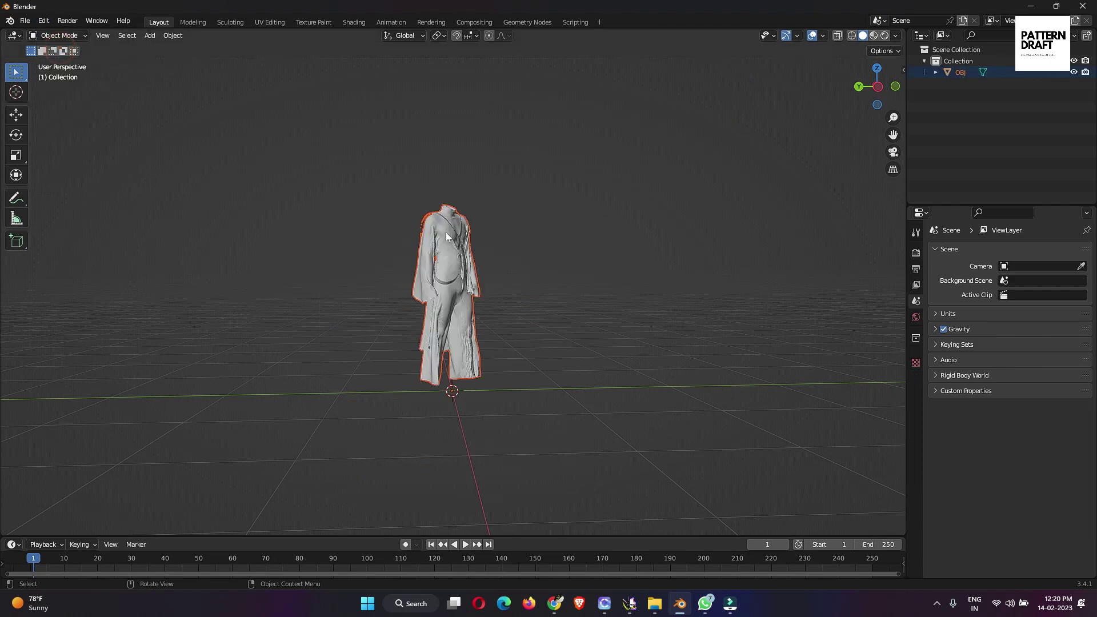
Deselect the garment and toggle the viewport shading with Shift+Z
scroll(627, 223, up, 3)
click(627, 223)
scroll(595, 305, up, 3)
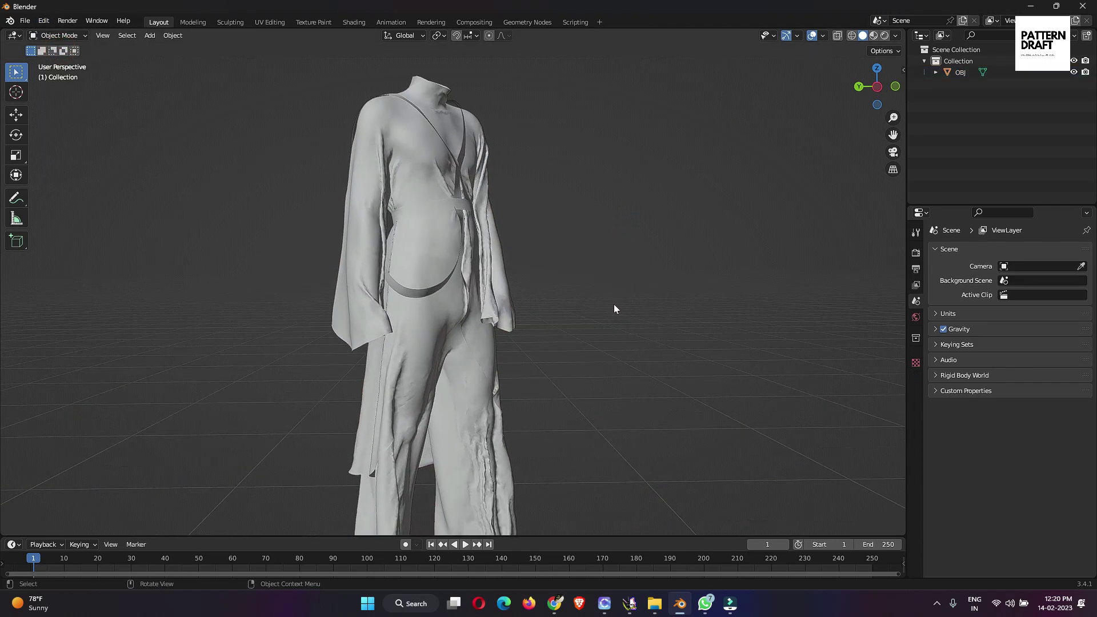
scroll(611, 303, down, 2)
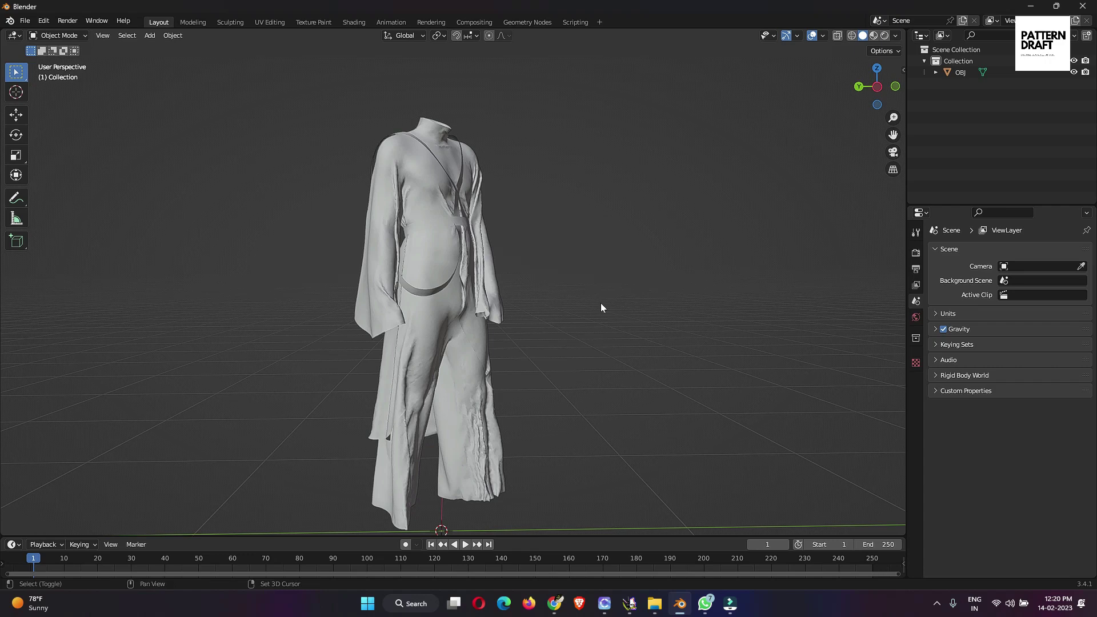
key(shift+z)
key(shift+z)
Switch the viewport to textured shading and drag the Timeline border up to enlarge it
key(z)
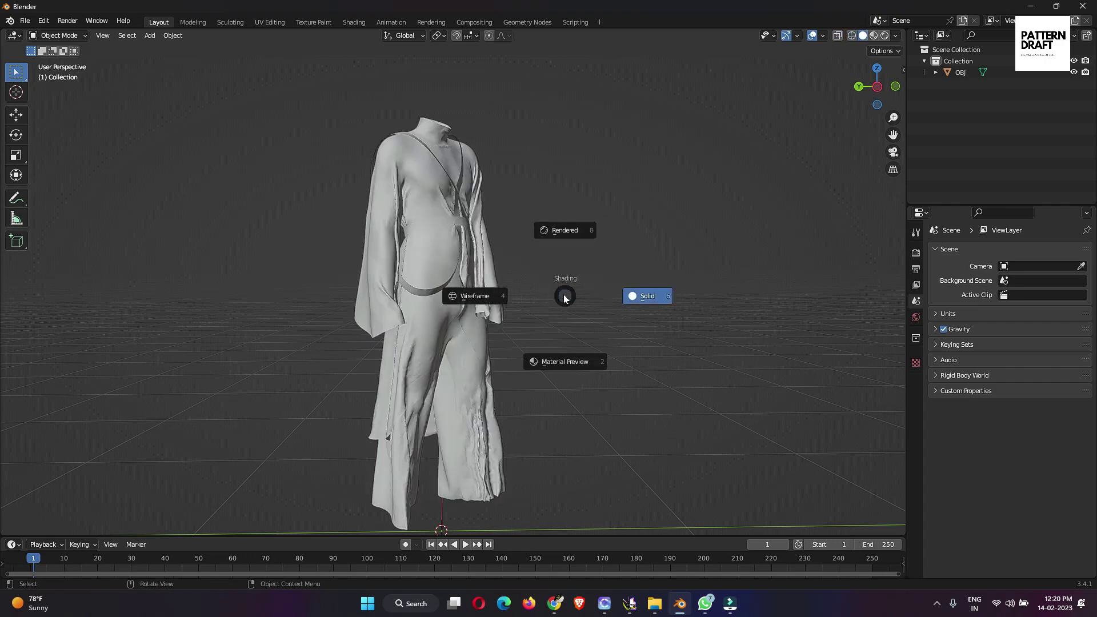
click(566, 359)
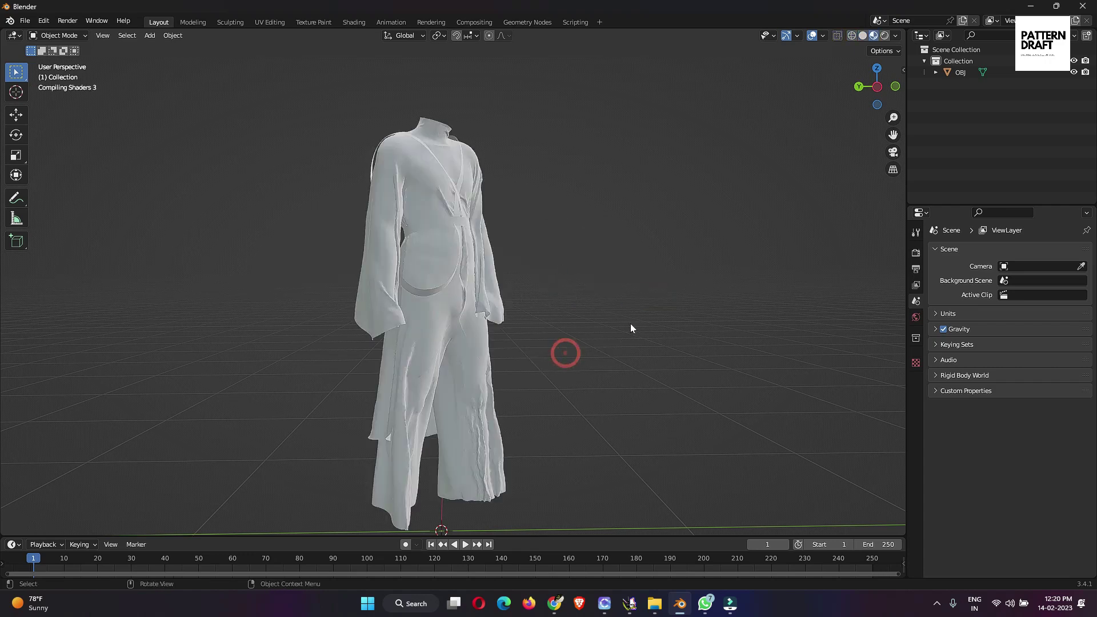
middle_drag(590, 389, 568, 396)
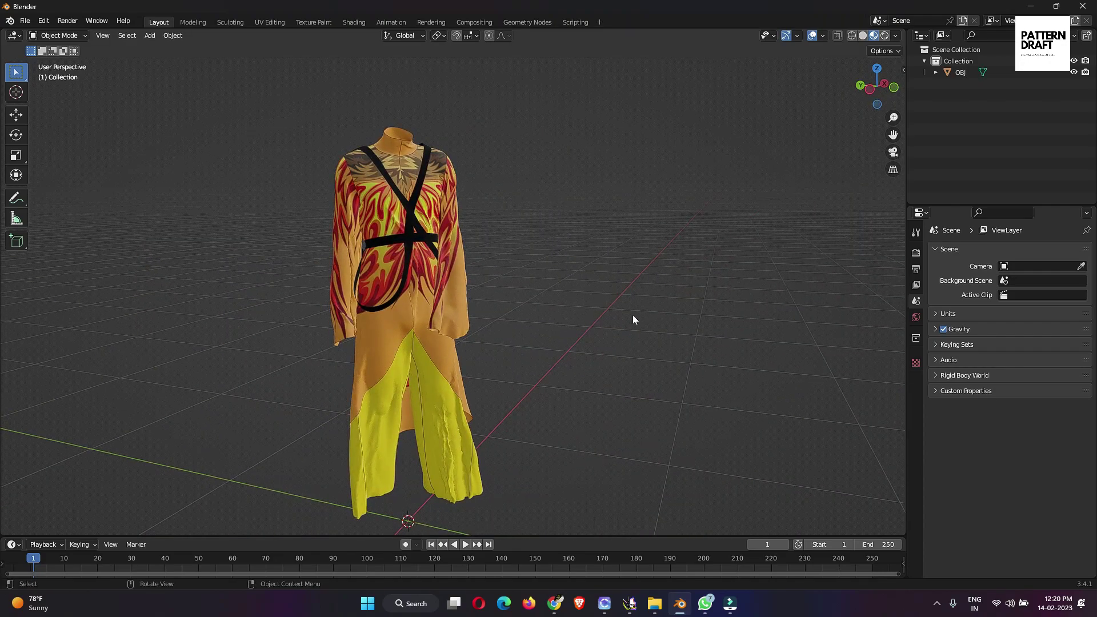
drag(596, 543, 596, 516)
Select OBJ in the Outliner and look under File > Import for Lightwave Point Cache (.mdd)
click(25, 21)
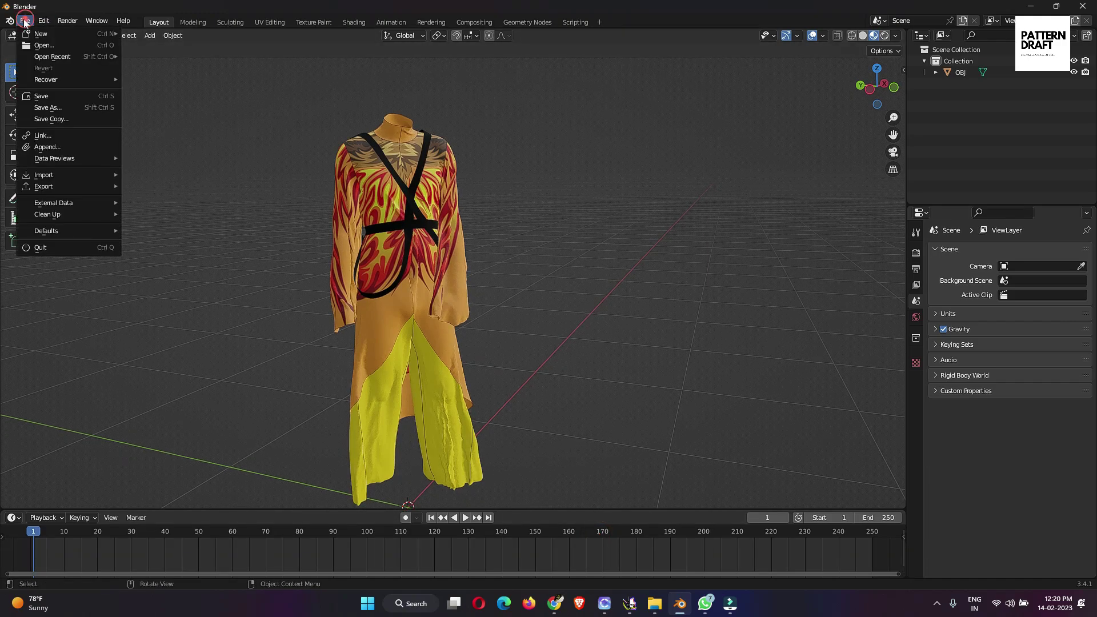
click(68, 175)
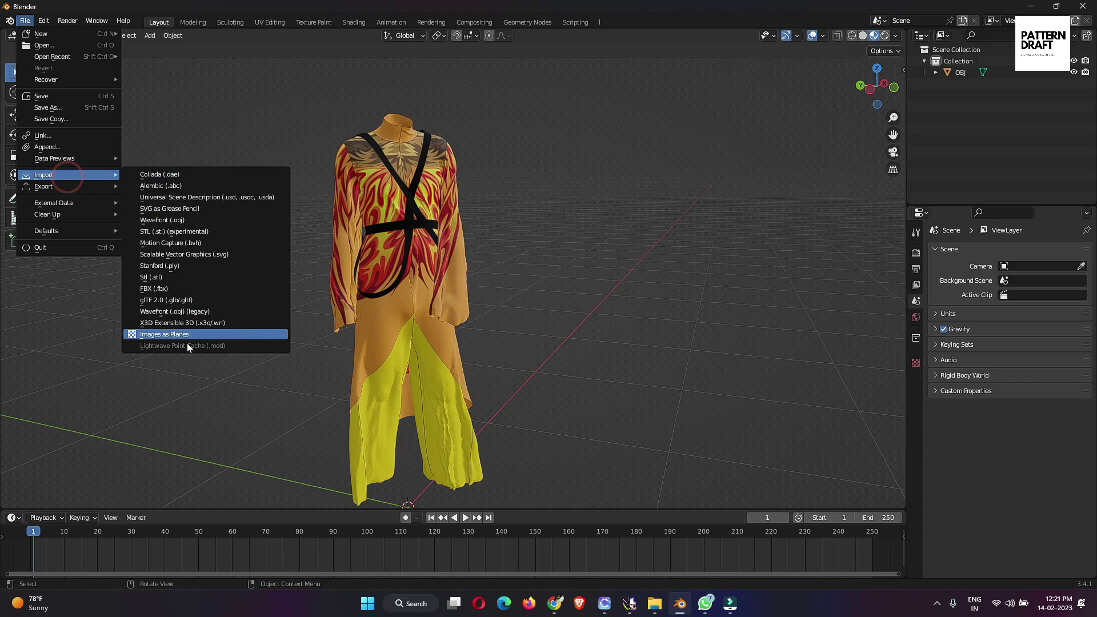
click(960, 73)
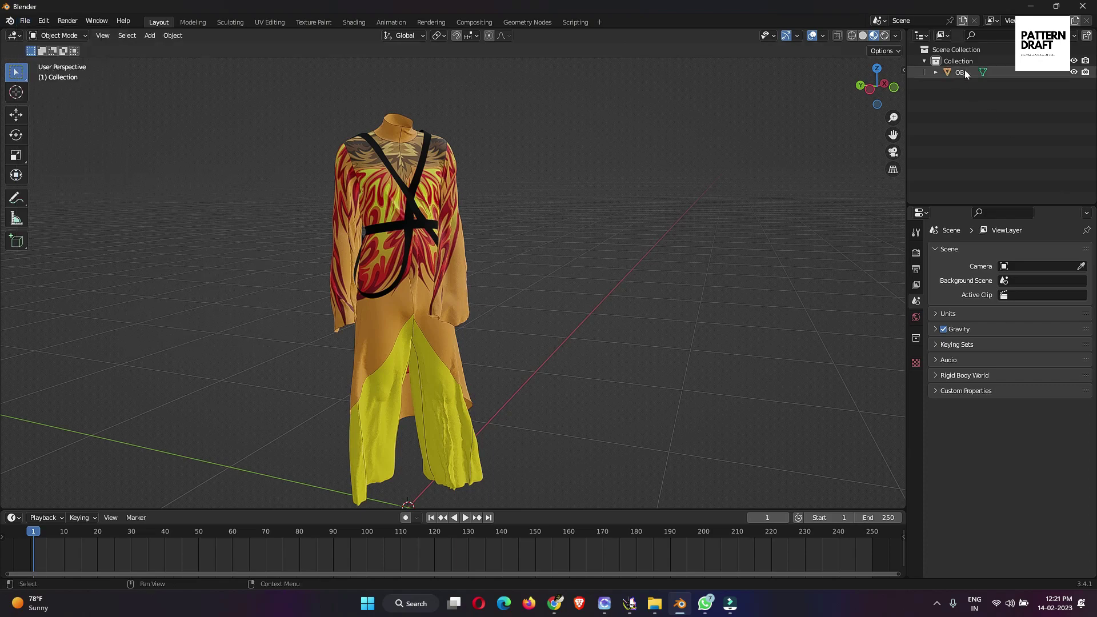
click(25, 21)
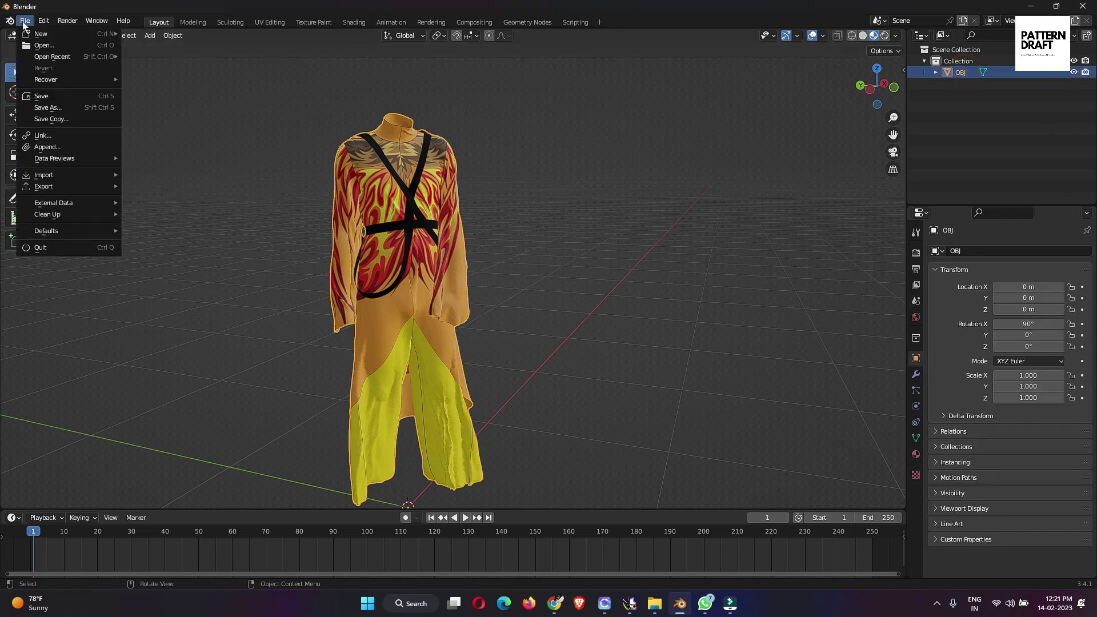
click(72, 175)
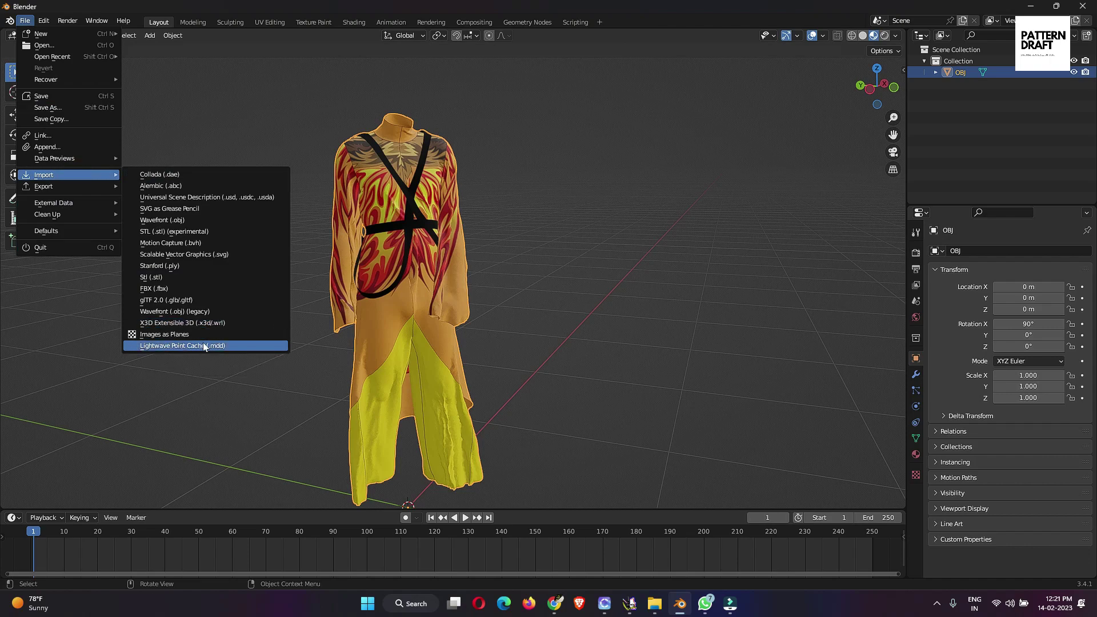
click(274, 52)
click(43, 21)
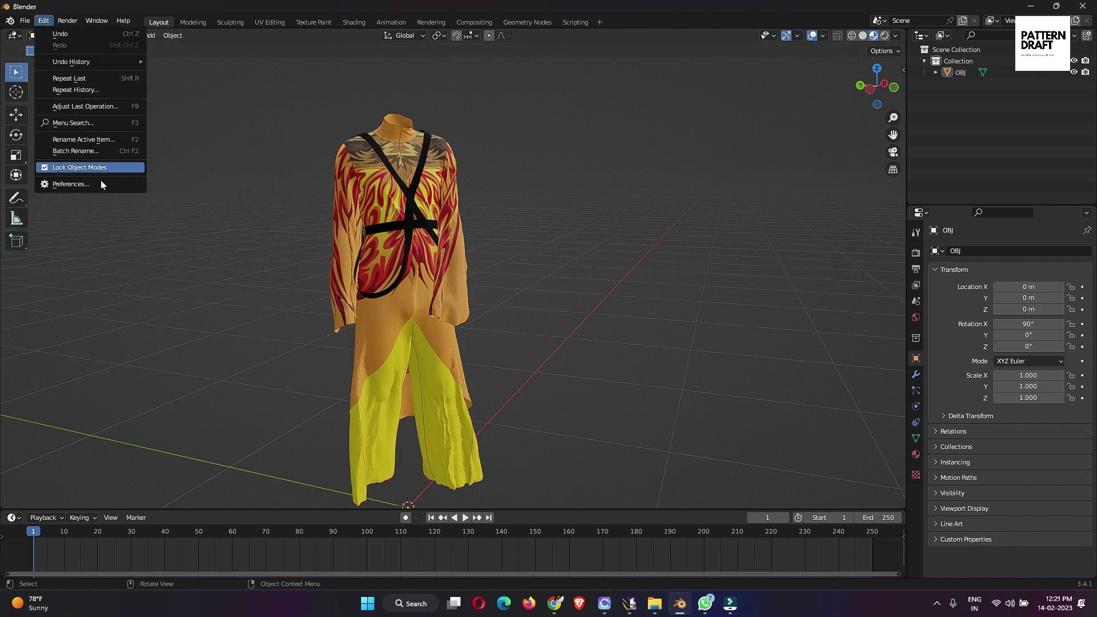
Find the 'mdd' add-on in Preferences, confirm Import-Export: NewTek MDD format is enabled, refresh, and close
click(99, 186)
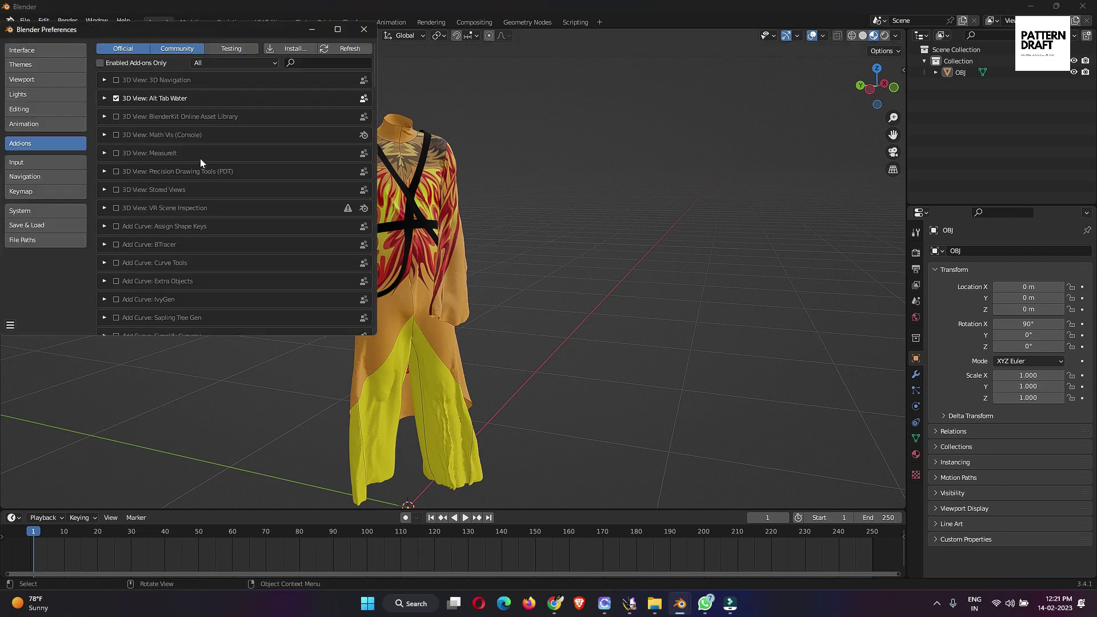
click(315, 61)
text(mdd)
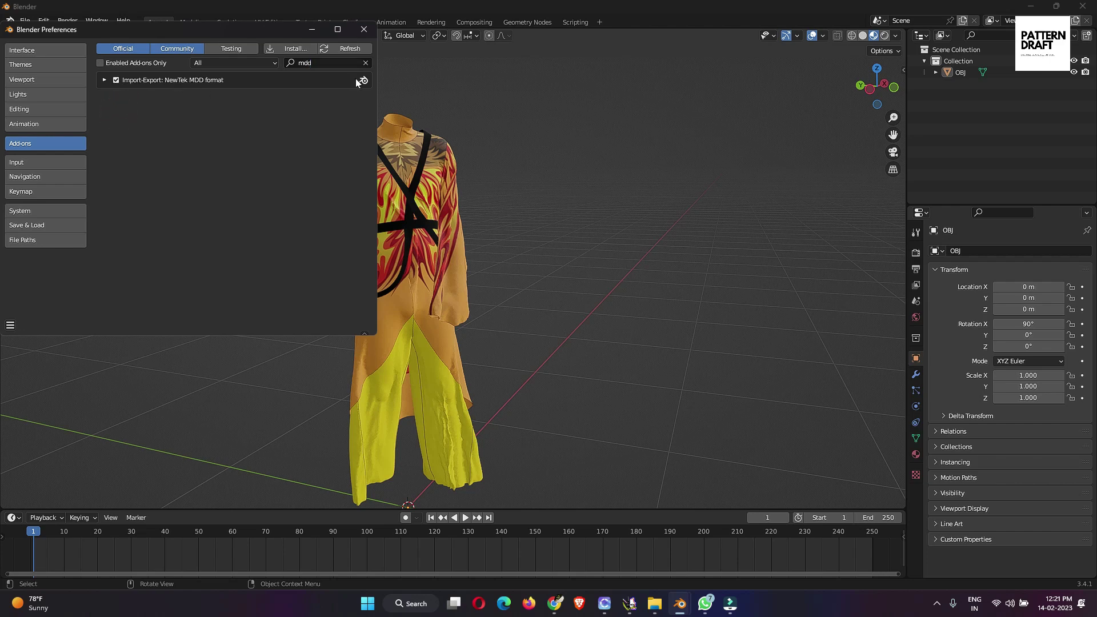
click(354, 52)
click(363, 32)
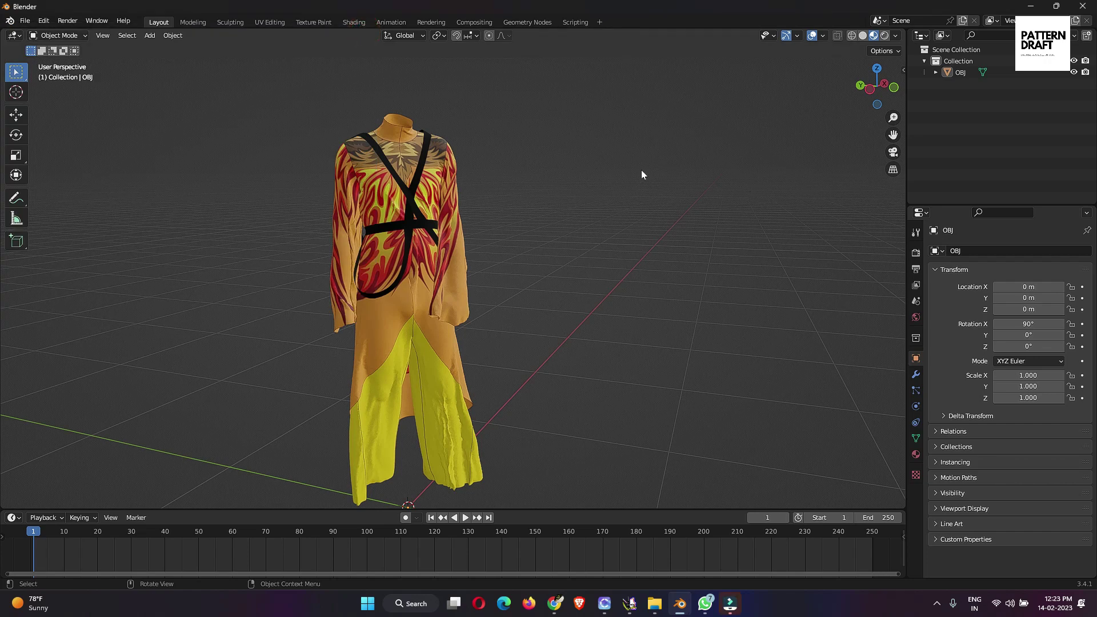
Import D:\FIVERR\2023\Animartion\MDD.mdd as a Lightwave point cache onto the garment
click(25, 20)
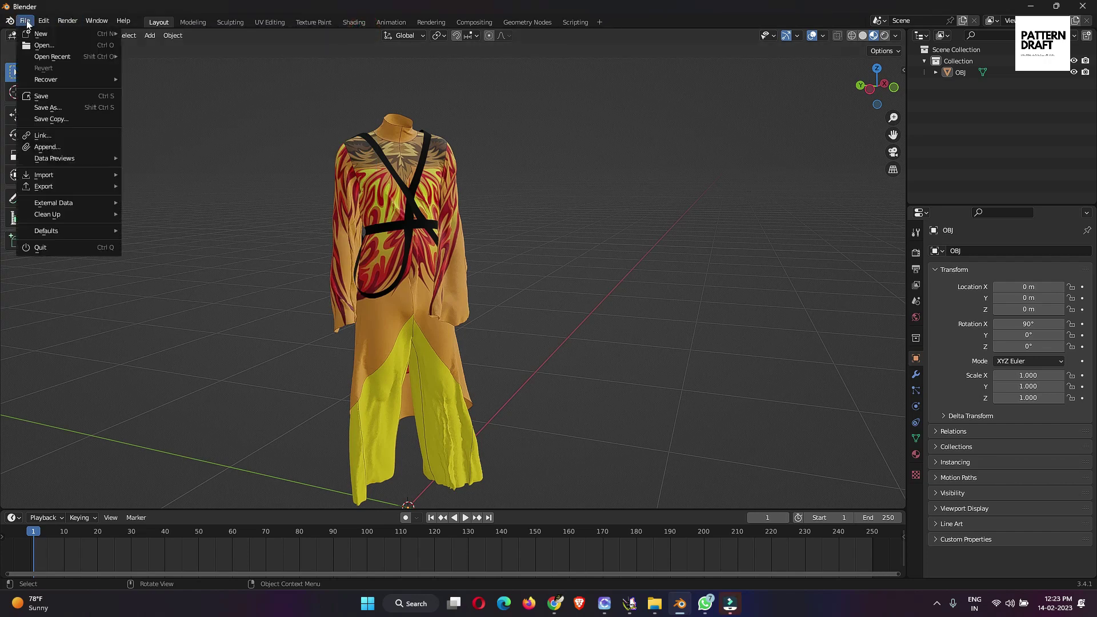
mouse_move(75, 171)
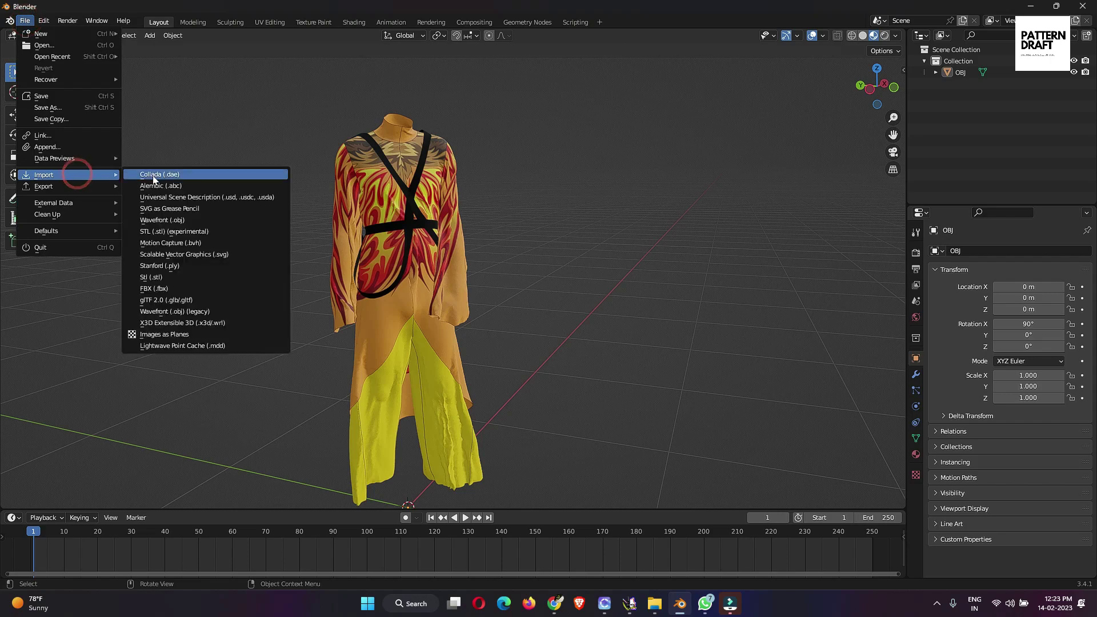
click(221, 346)
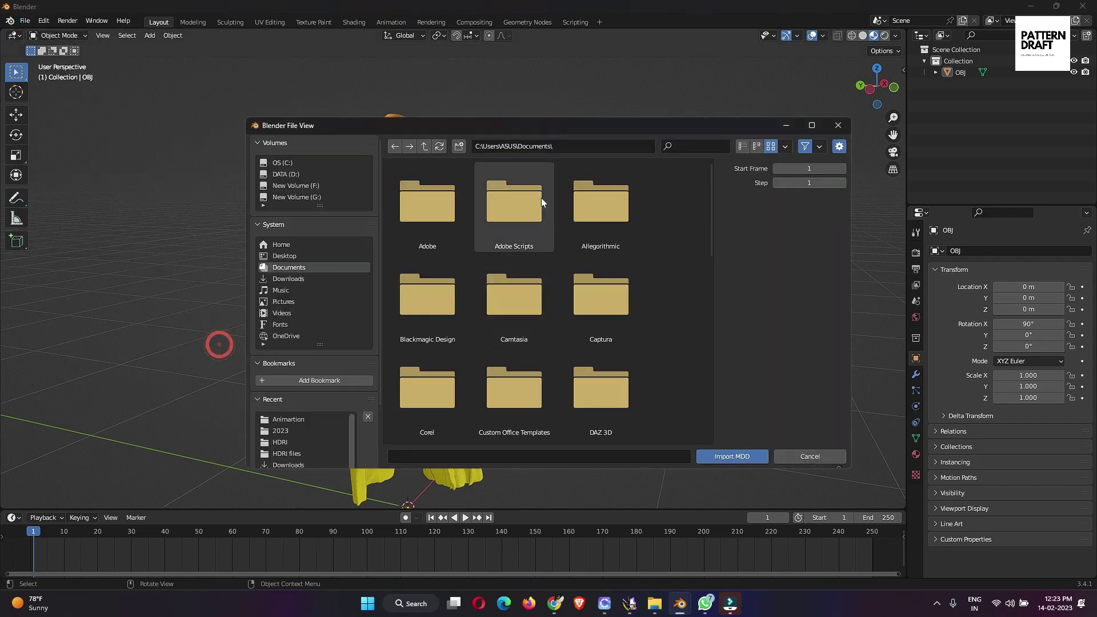
click(286, 174)
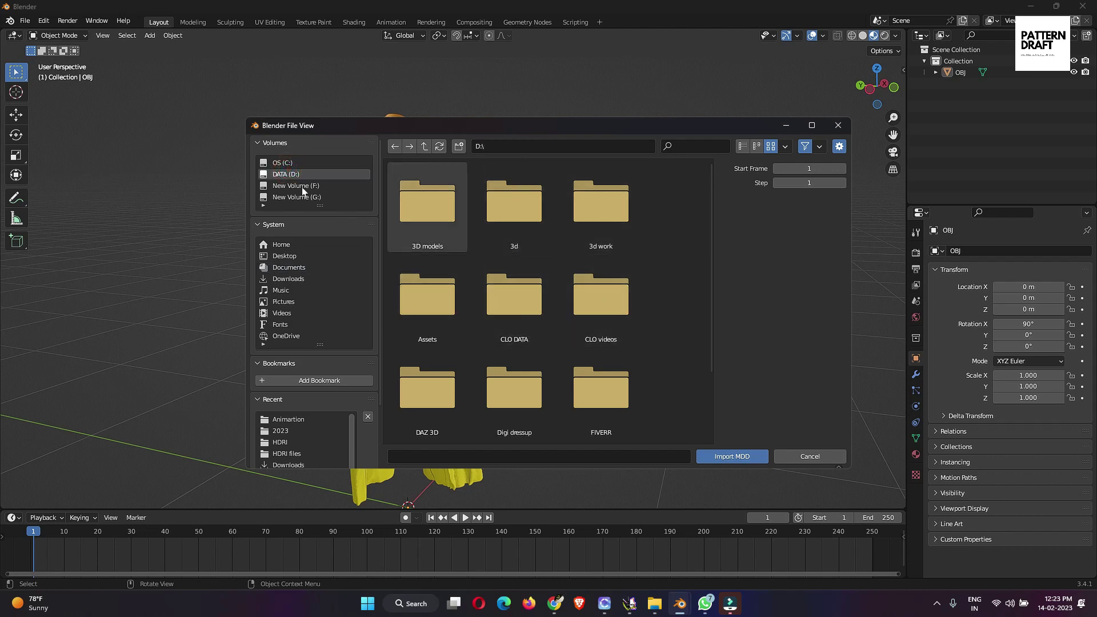
scroll(571, 298, down, 2)
double_click(595, 310)
double_click(520, 224)
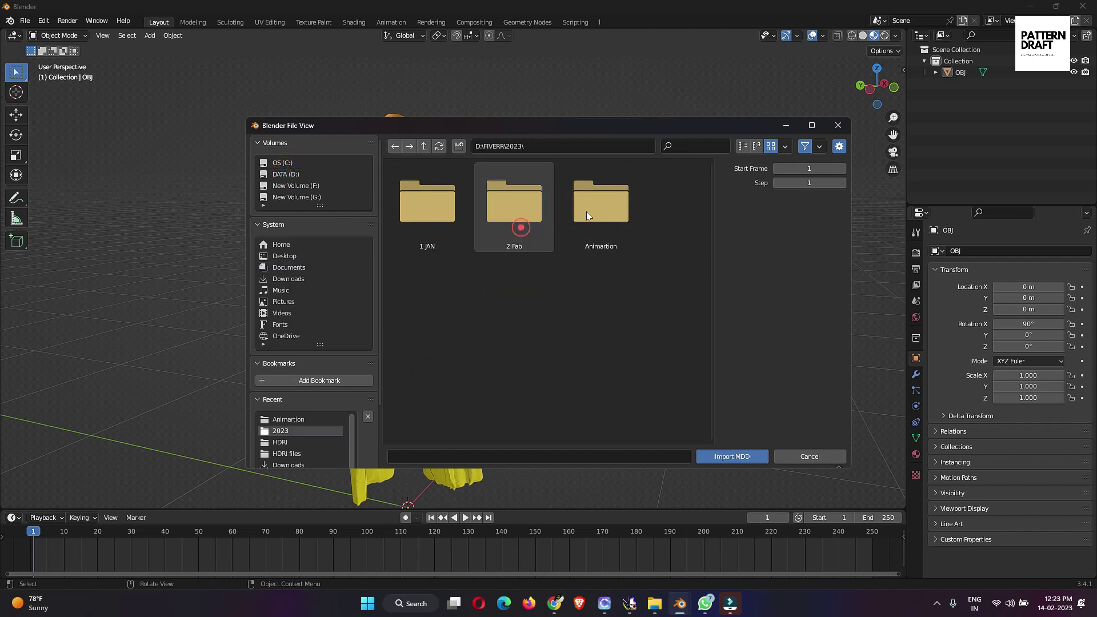
double_click(605, 222)
click(452, 213)
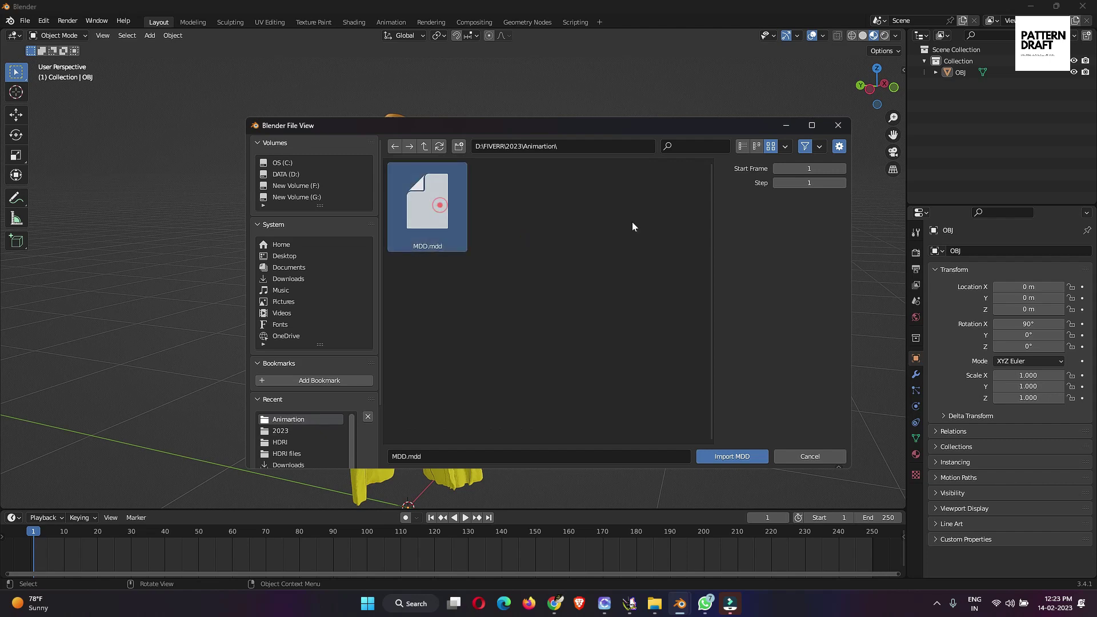
click(743, 457)
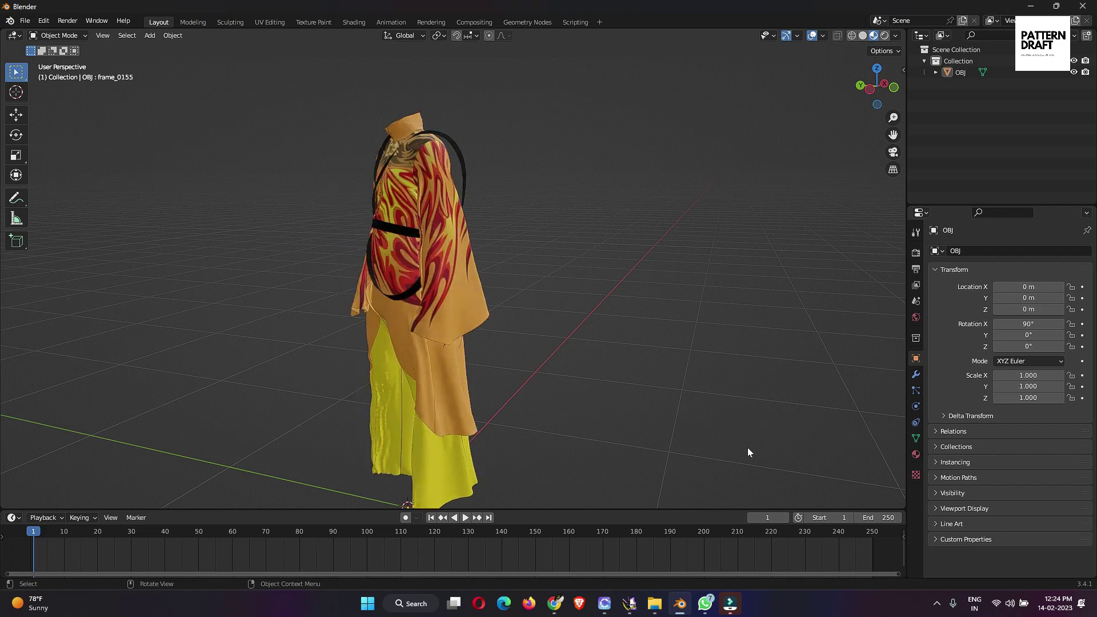
Zoom out and orbit the viewport to a front view of the cached garment
scroll(728, 420, down, 4)
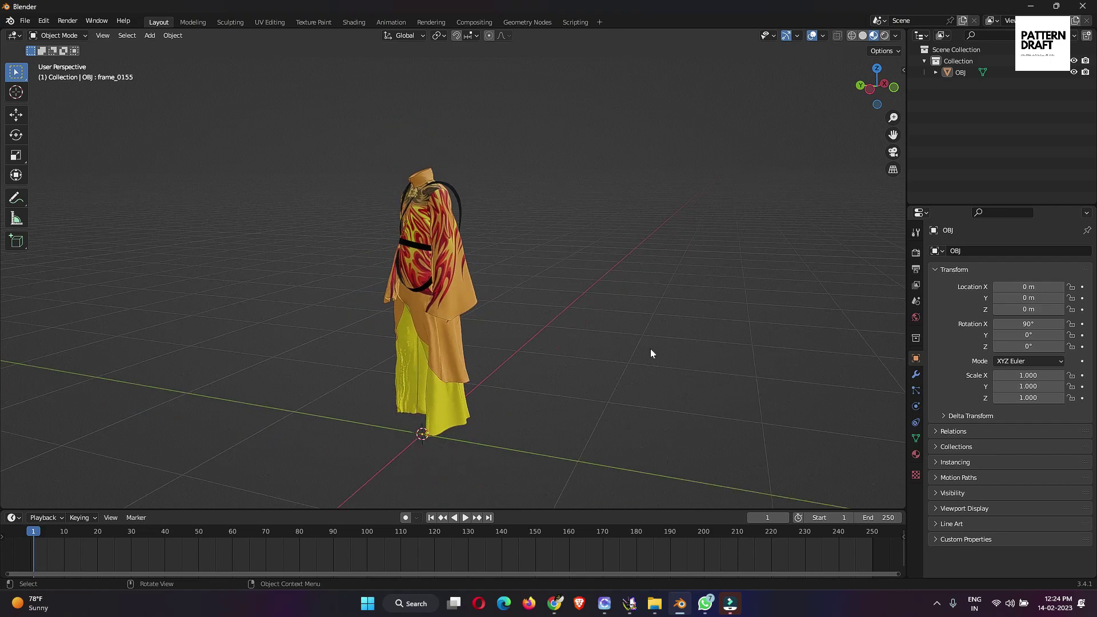
middle_drag(402, 426, 553, 410)
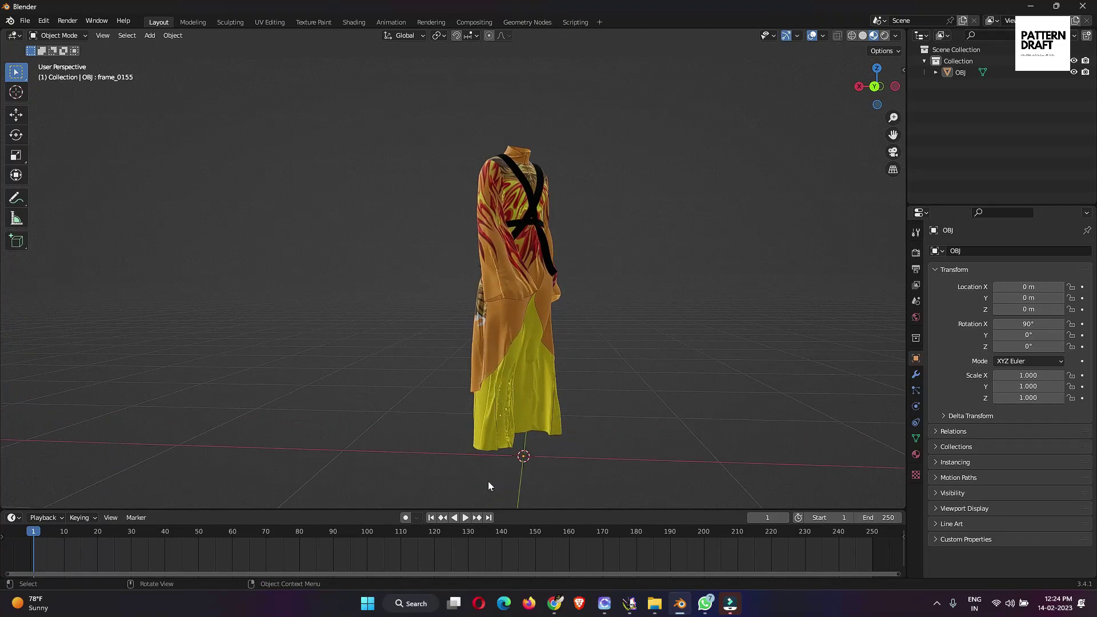
drag(480, 509, 480, 511)
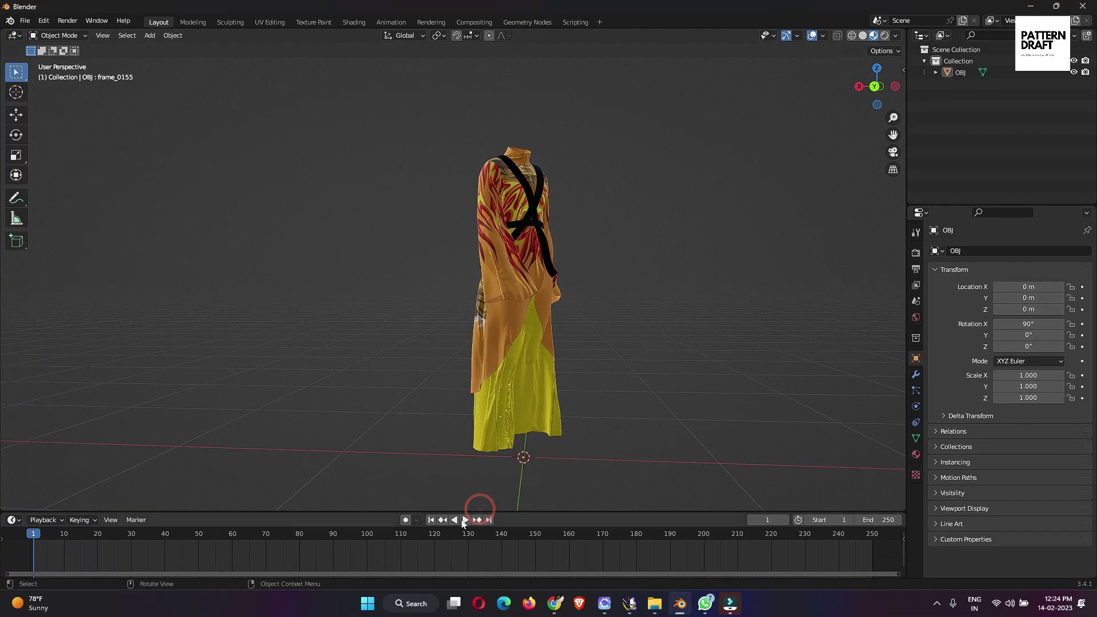
Play and then stop the MDD animation, orbiting around to a side view of the garment
click(465, 517)
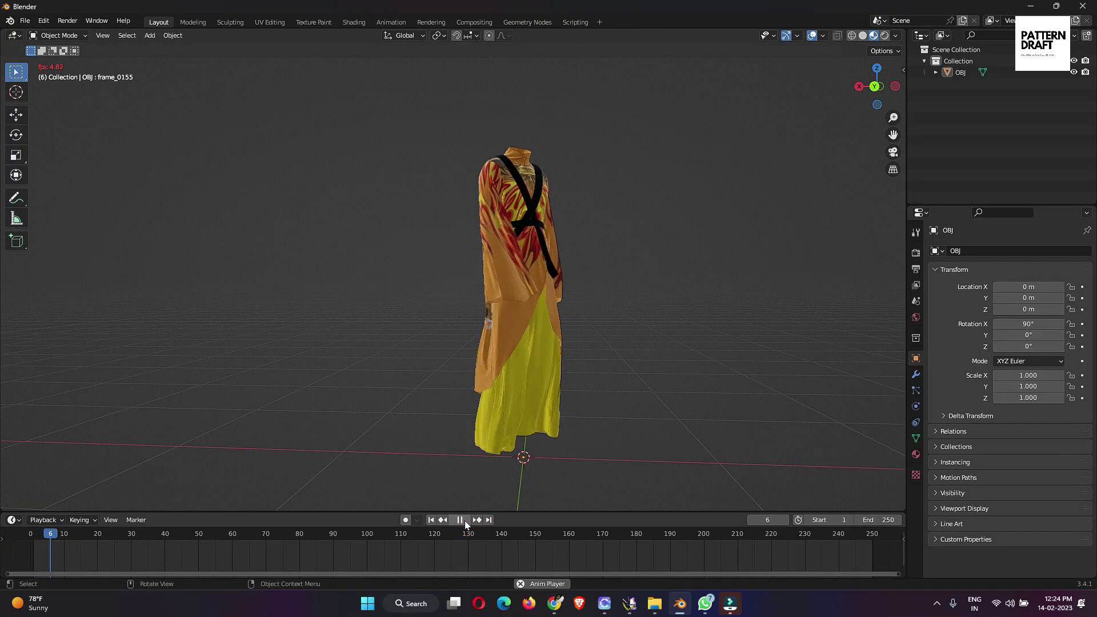
click(464, 520)
middle_drag(413, 389, 437, 349)
middle_drag(358, 375, 462, 419)
Rewind to the first frame and replay the animation, orbiting the view as the robe moves
click(432, 520)
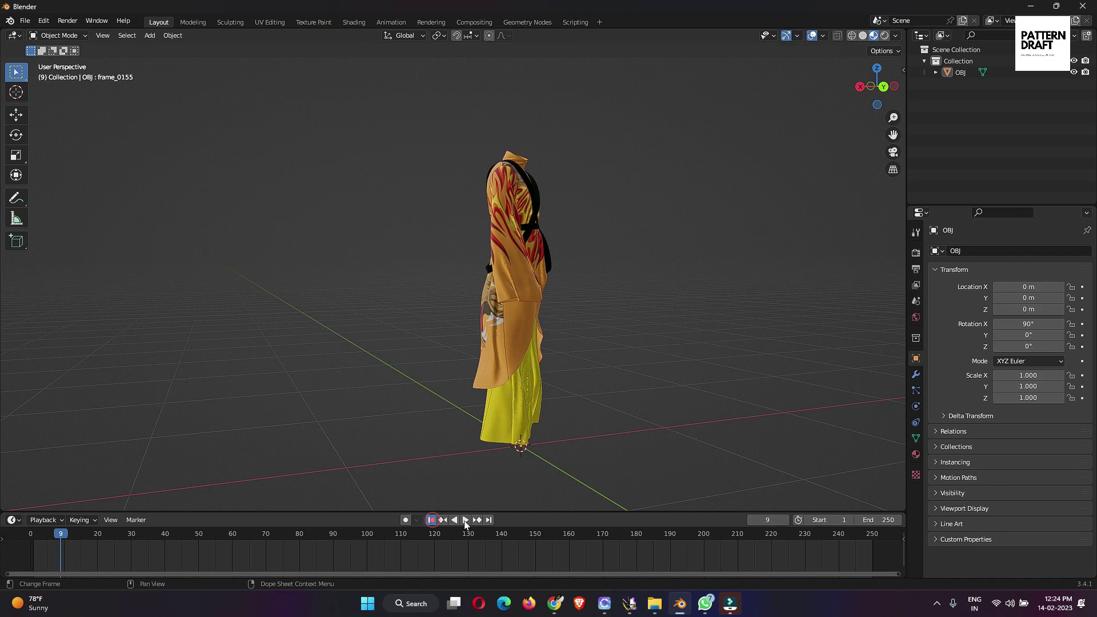
click(465, 520)
mouse_move(618, 418)
middle_down()
mouse_move(583, 408)
mouse_move(601, 413)
middle_up()
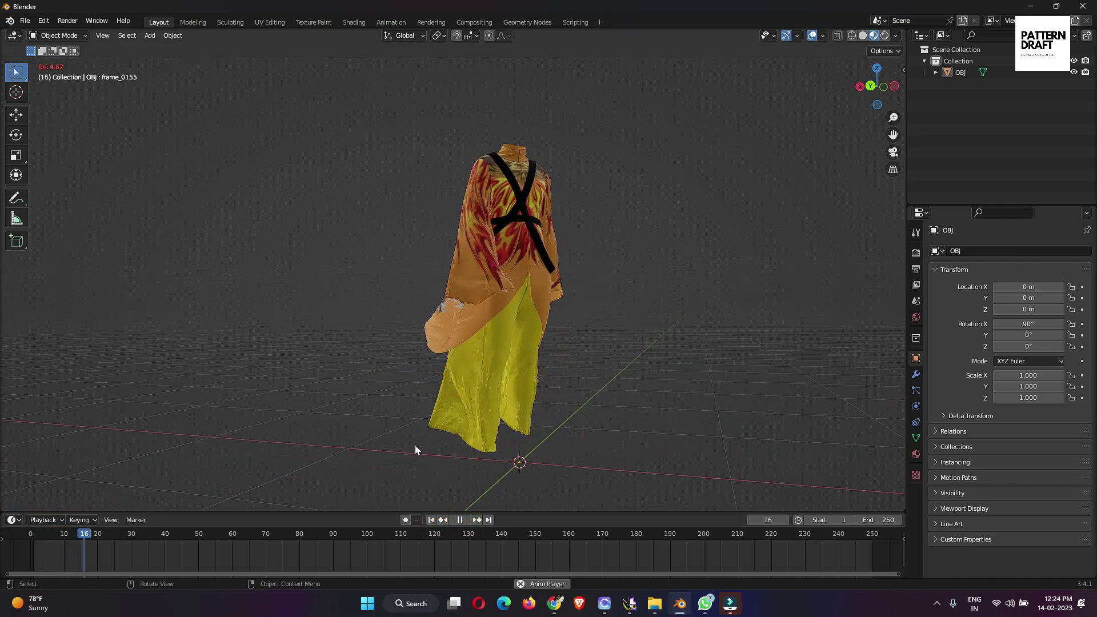
mouse_move(437, 451)
middle_down()
mouse_move(524, 456)
mouse_move(456, 456)
middle_up()
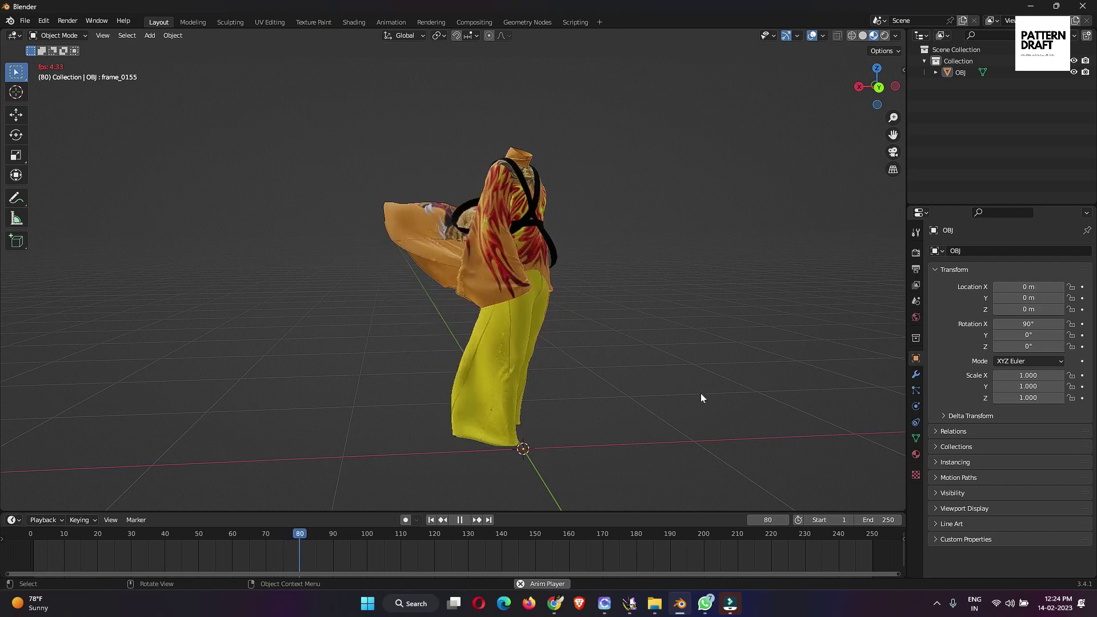
middle_drag(700, 394, 608, 361)
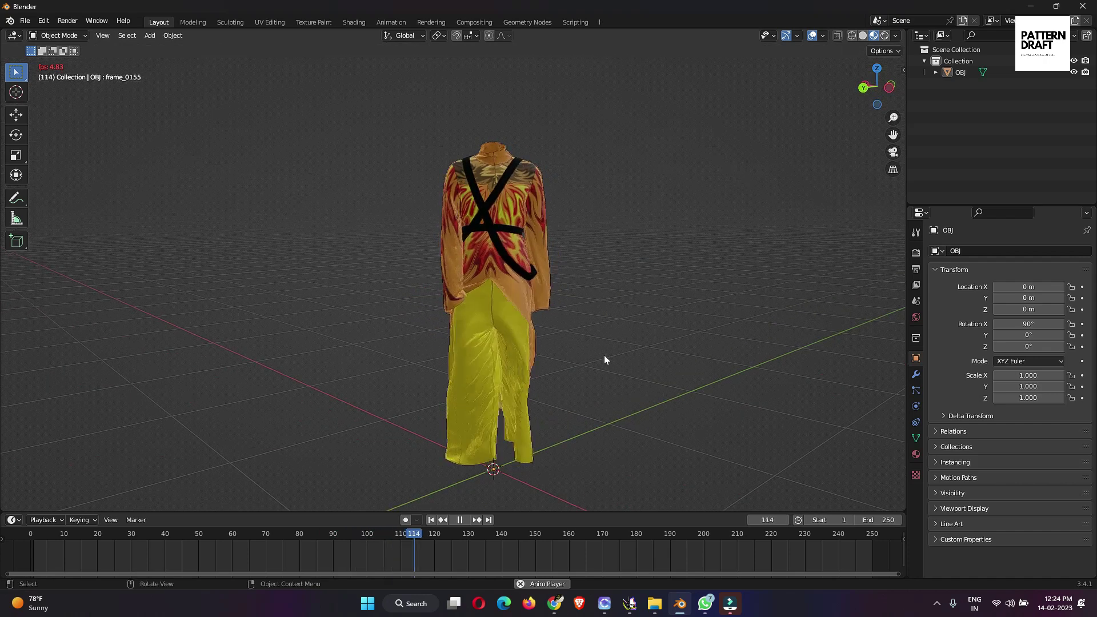